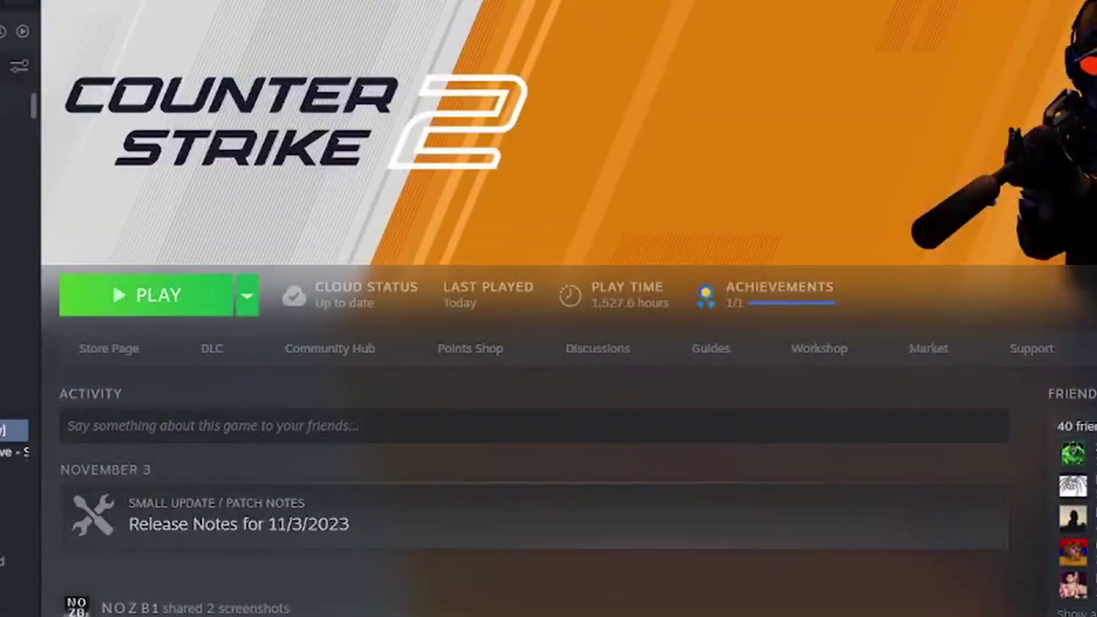
# Start Counter-Strike 2 with the Workshop Tools launch option and launch the tools for the test_upload addon.
pyautogui.click(205, 306)
pyautogui.click(707, 375)
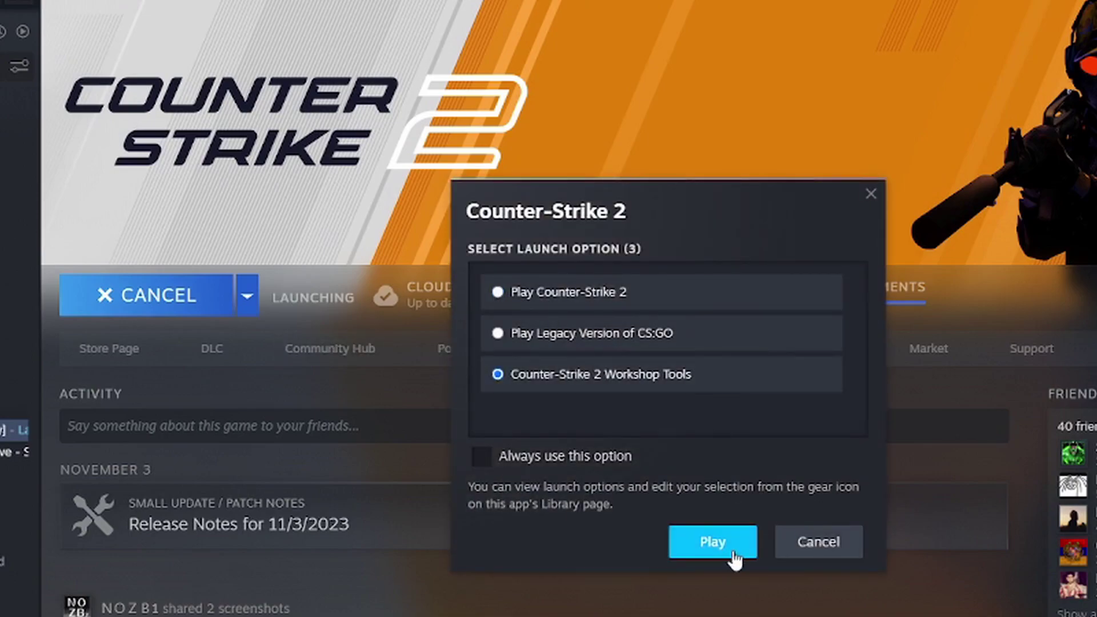
pyautogui.click(733, 557)
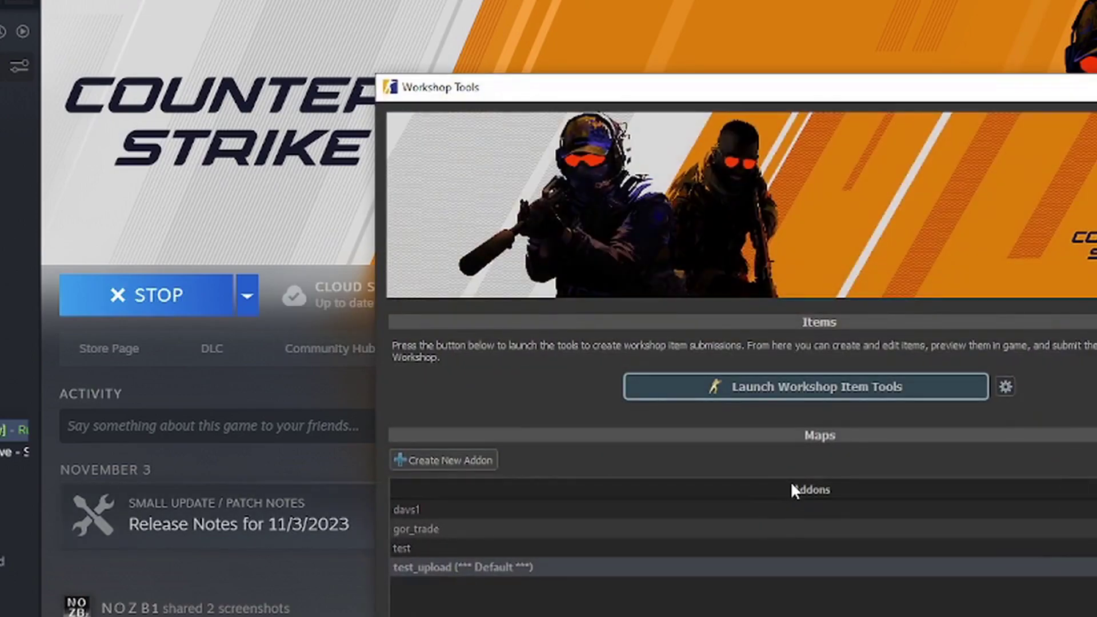
pyautogui.moveTo(648, 91); pyautogui.dragTo(466, 20)
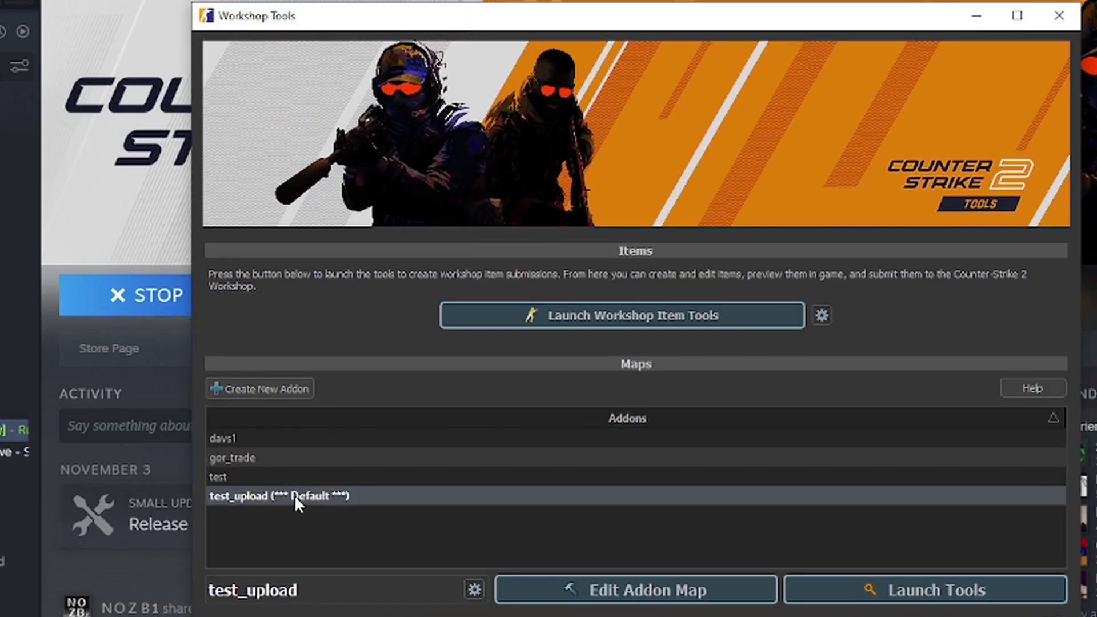
pyautogui.click(897, 591)
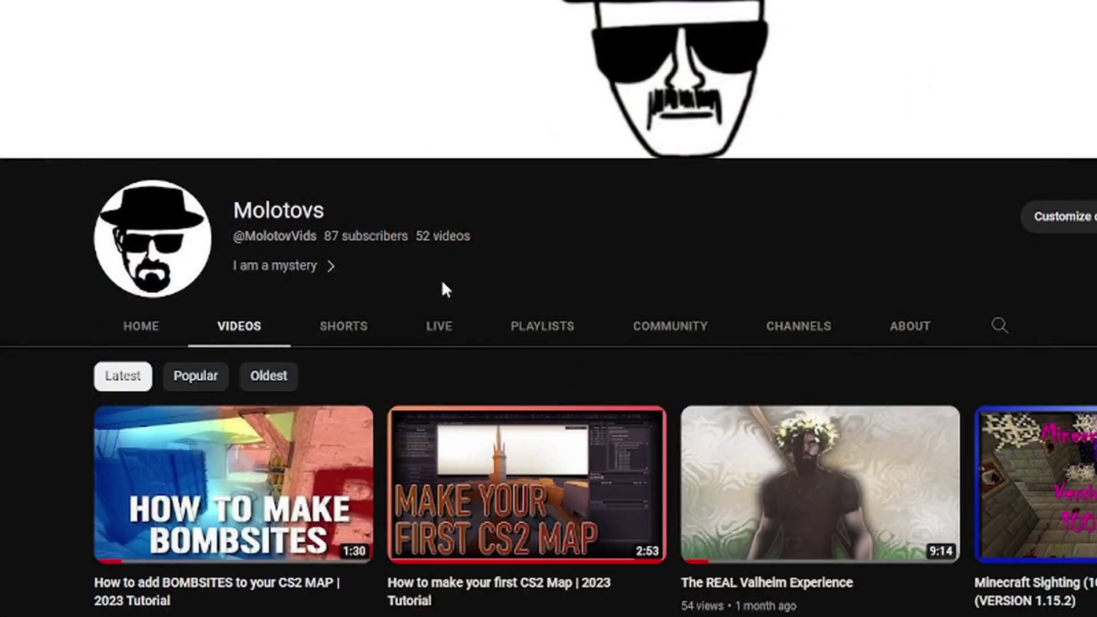
# Build the test_1.vmap map with the Full Compile preset.
pyautogui.moveTo(523, 476)
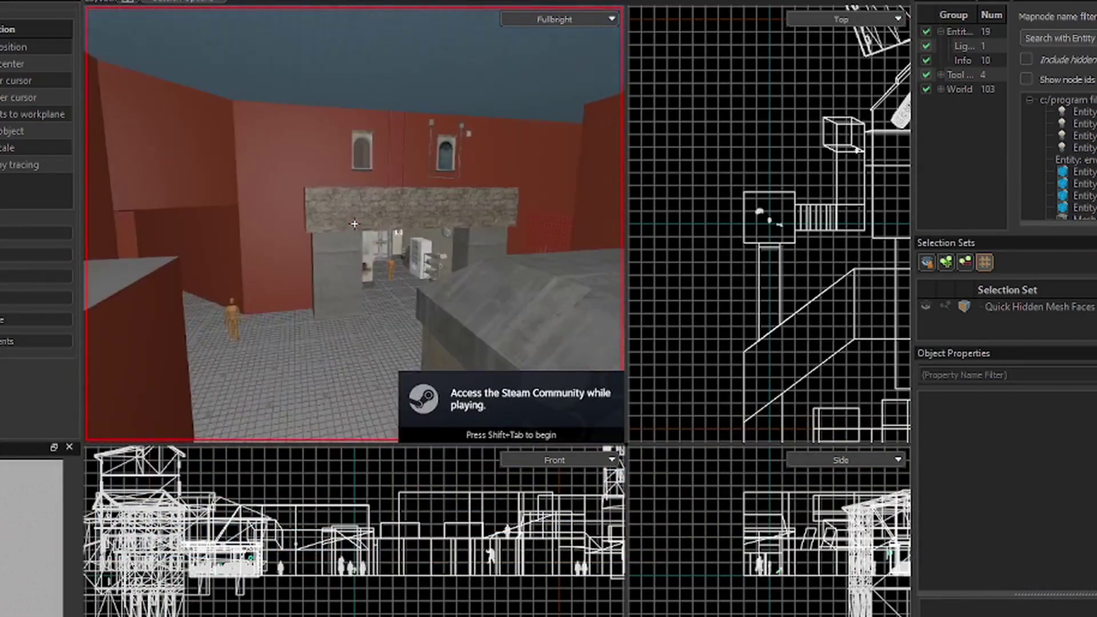
pyautogui.press('F9')
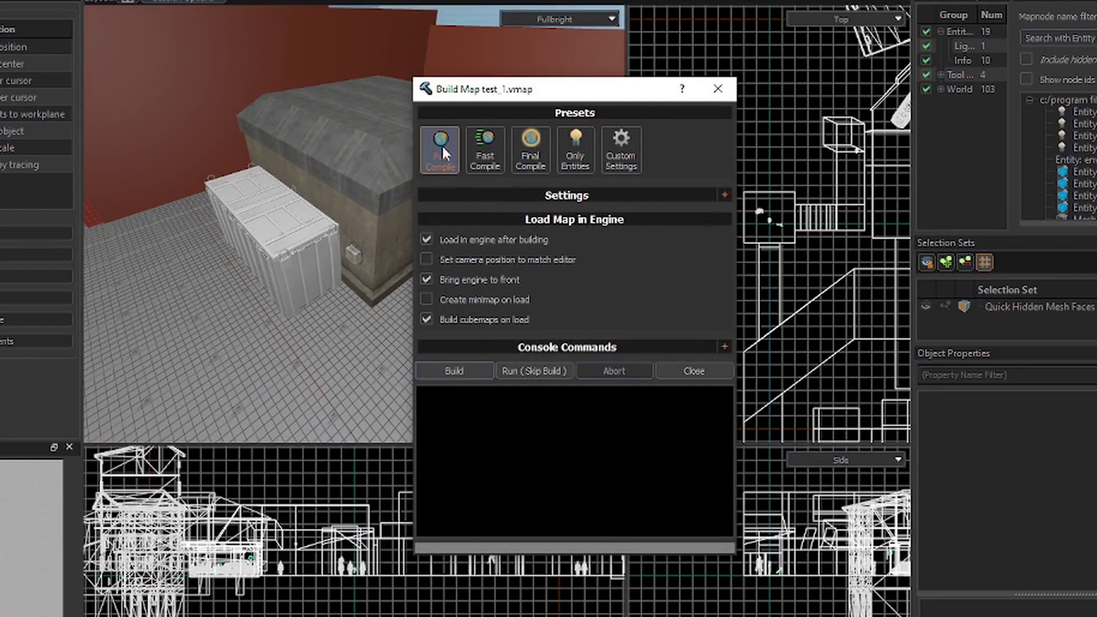
pyautogui.click(454, 372)
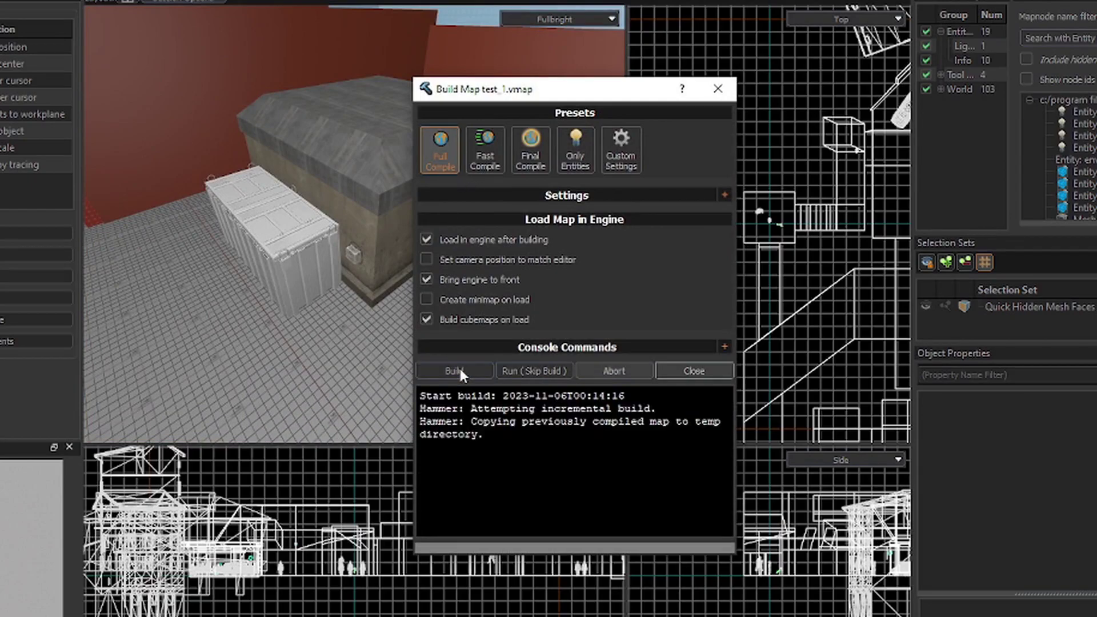
# Switch to paint.net to view the walt.jpg image, and close it.
pyautogui.hotkey('alt', 'Tab')
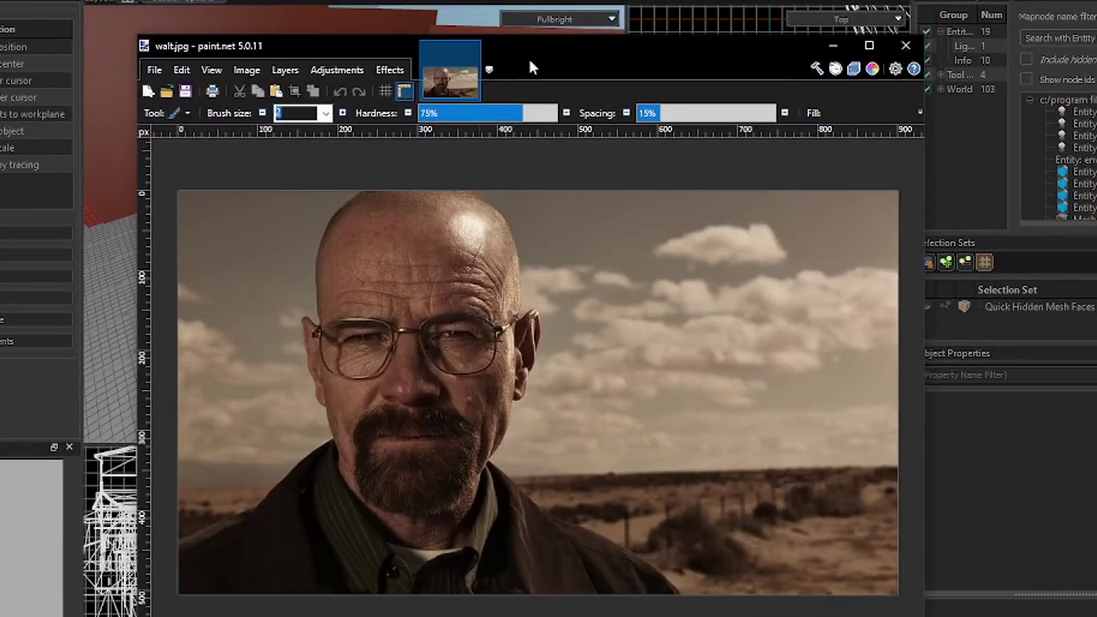
pyautogui.moveTo(550, 51)
pyautogui.mouseDown()
pyautogui.moveTo(548, 23)
pyautogui.moveTo(549, 88)
pyautogui.moveTo(546, 30)
pyautogui.mouseUp()
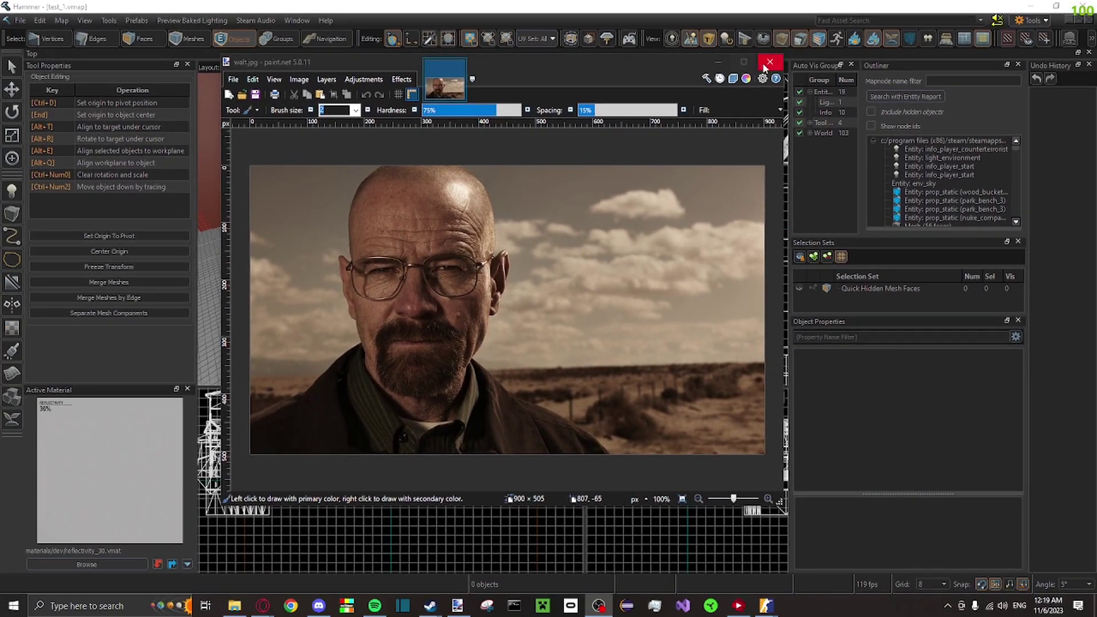
pyautogui.click(770, 62)
# Switch to the Asset Browser and open the Counter-Strike 2 Workshop Manager.
pyautogui.moveTo(767, 606)
pyautogui.click(767, 552)
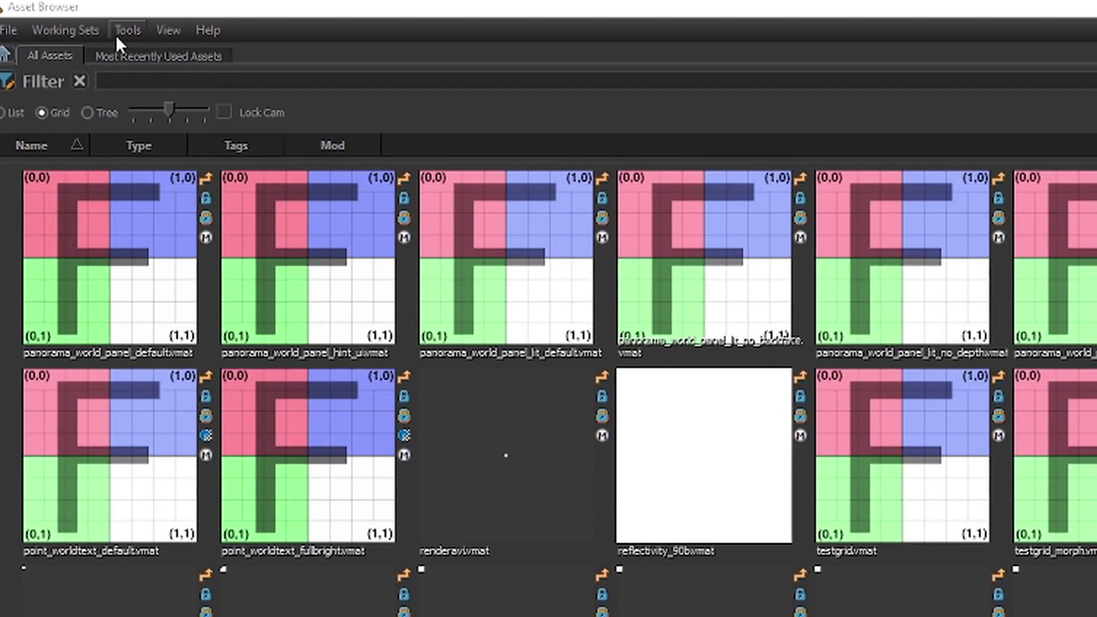
pyautogui.click(129, 29)
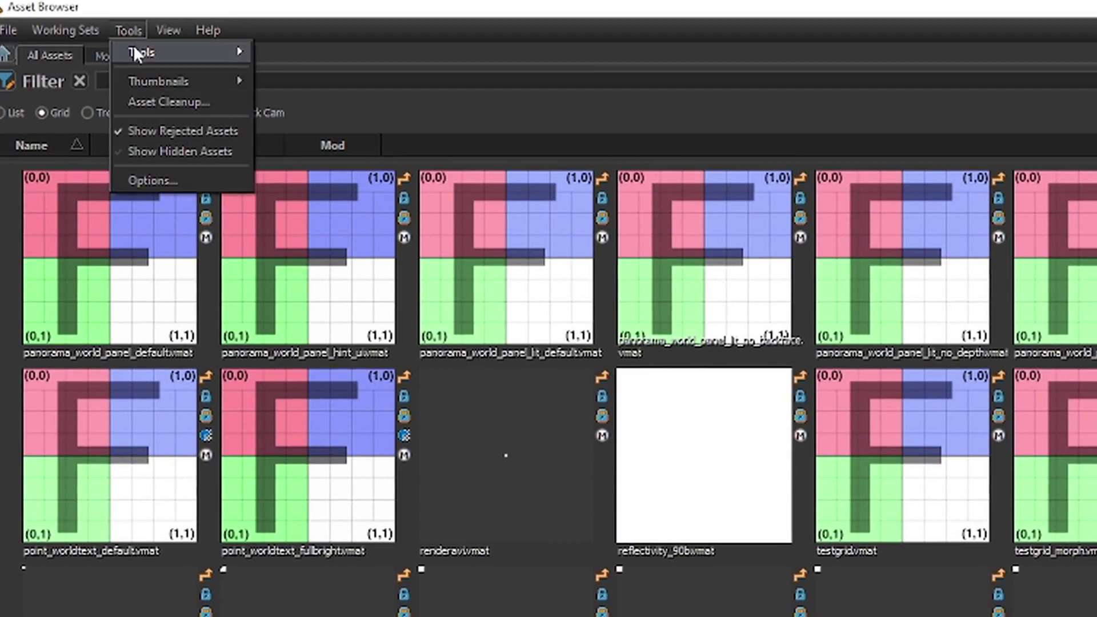
pyautogui.moveTo(138, 51)
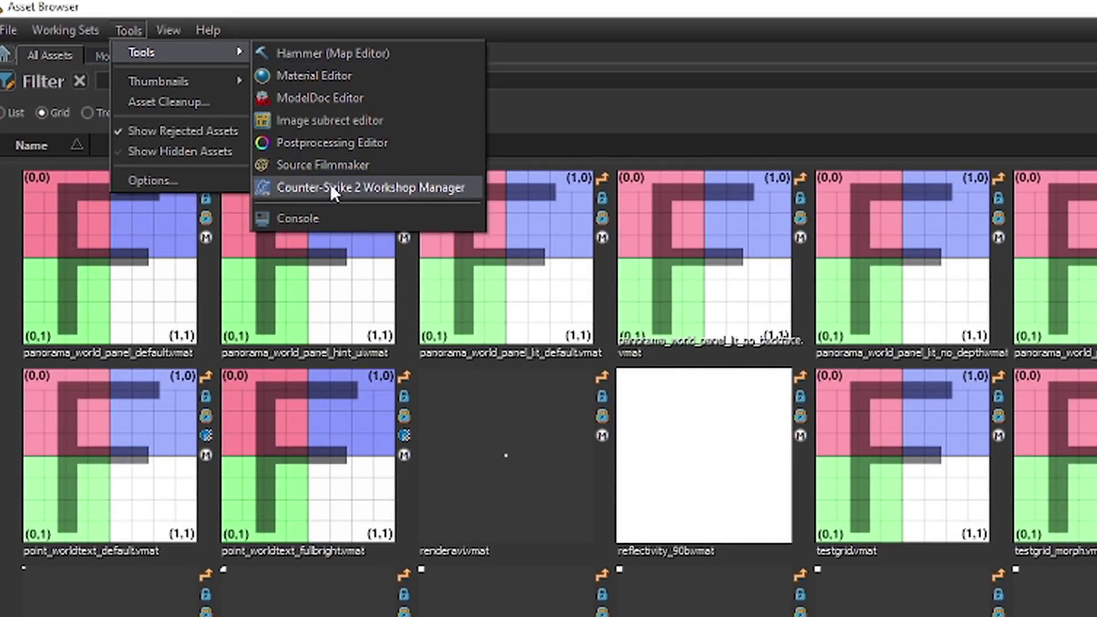
pyautogui.click(369, 189)
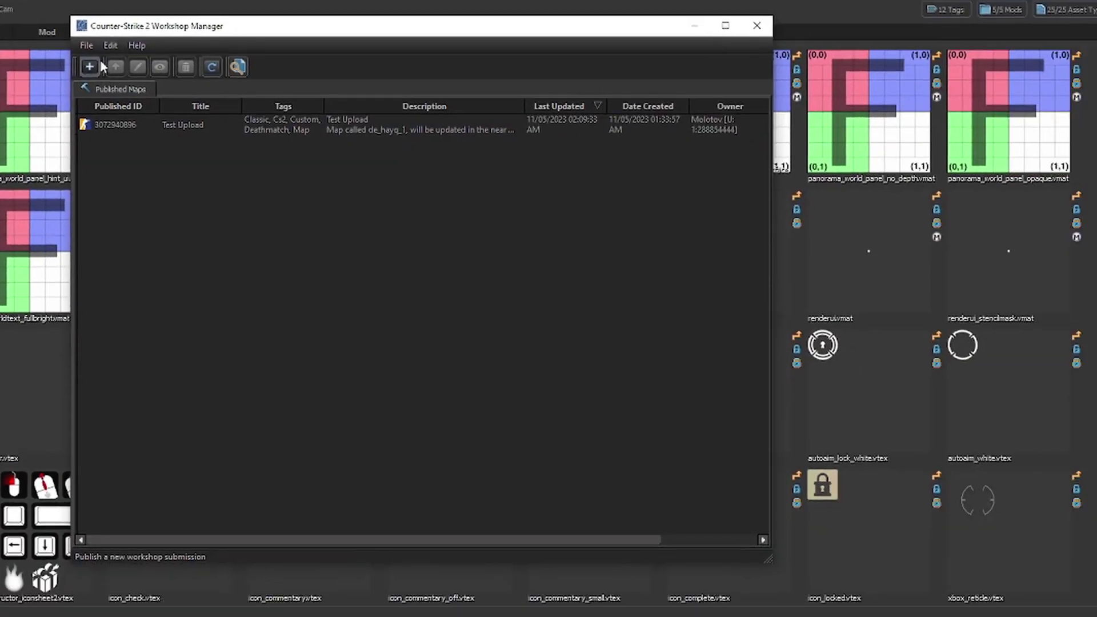
# Create a new Workshop submission titled "Video Map" with the description "This map is for my tutorial video".
pyautogui.click(91, 62)
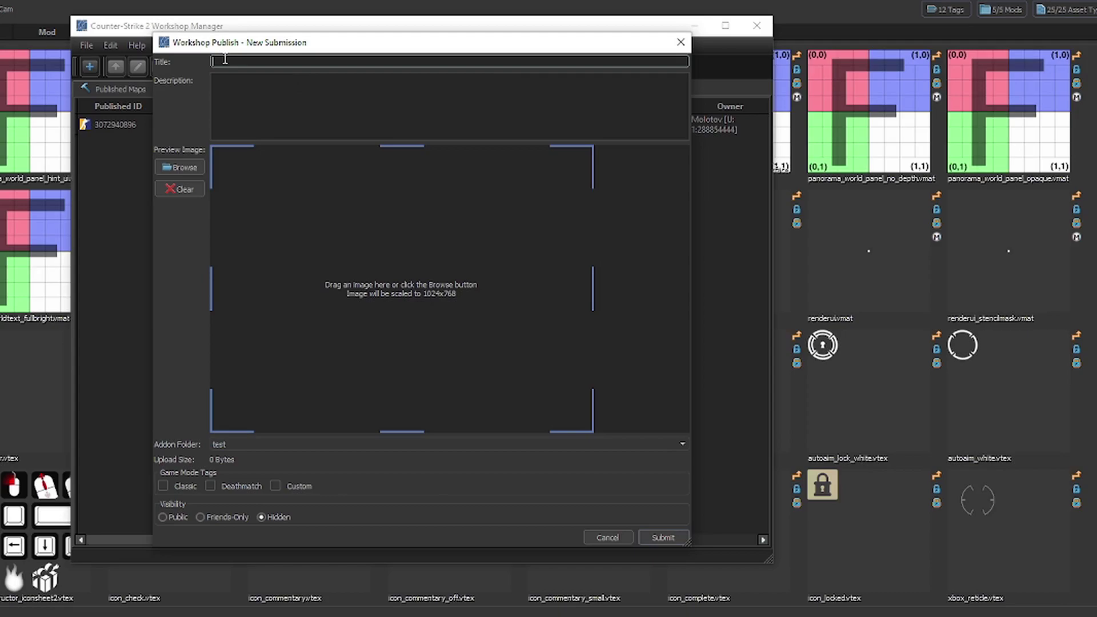
pyautogui.write('Video Map')
pyautogui.press('Tab')
pyautogui.write('This map is for my tutorial video')
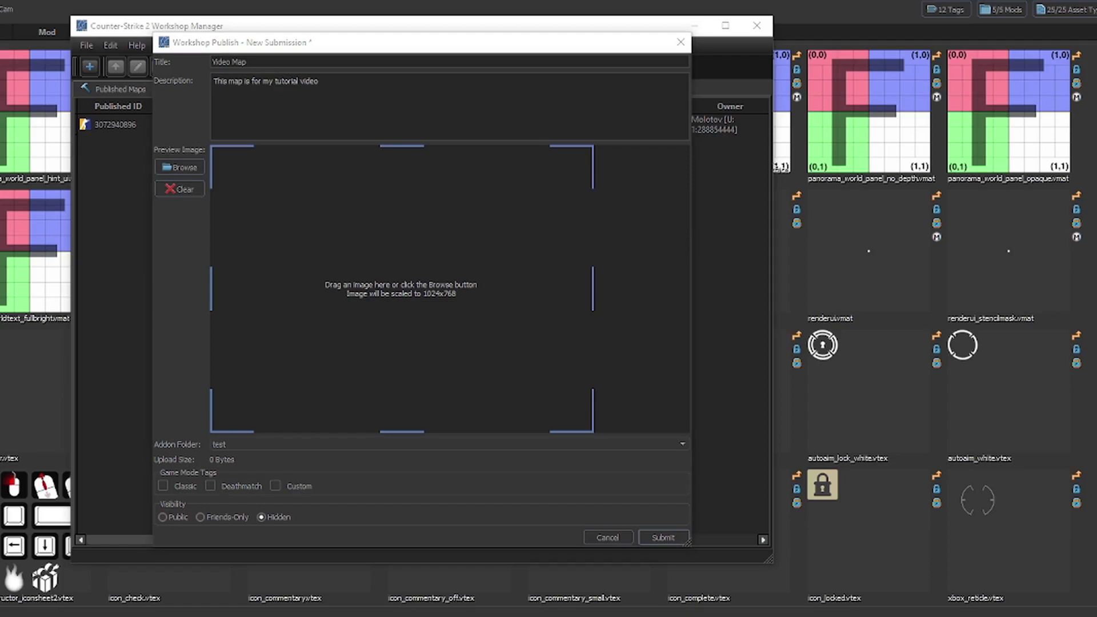
# Add the walt.jpg preview image, choose the test addon folder and enable the Classic game mode tag.
pyautogui.doubleClick(494, 313)
pyautogui.click(275, 443)
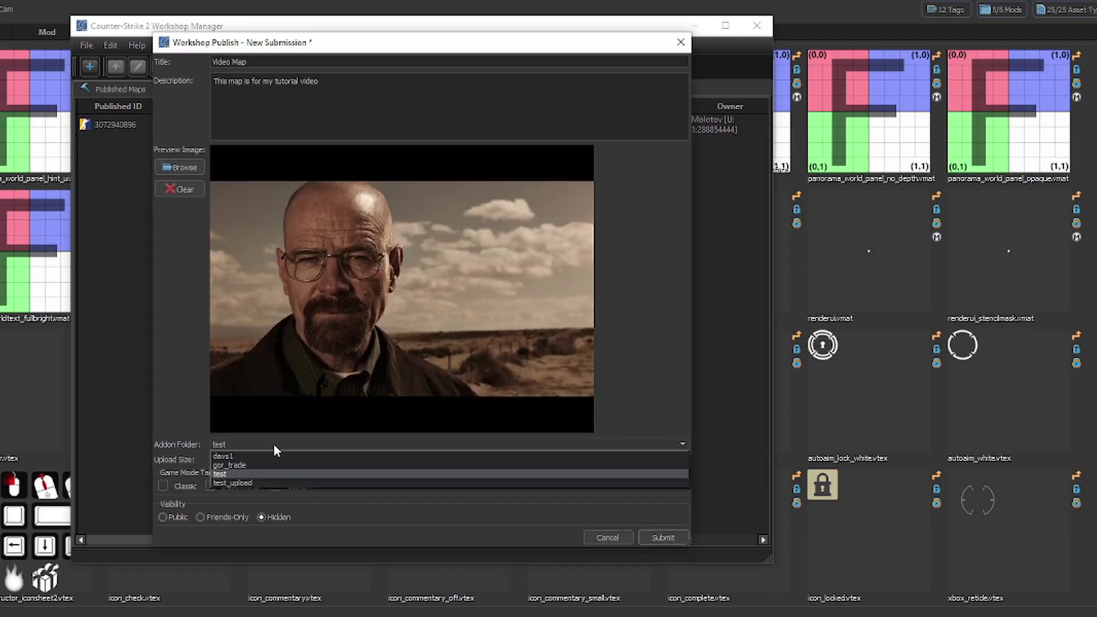
pyautogui.click(249, 473)
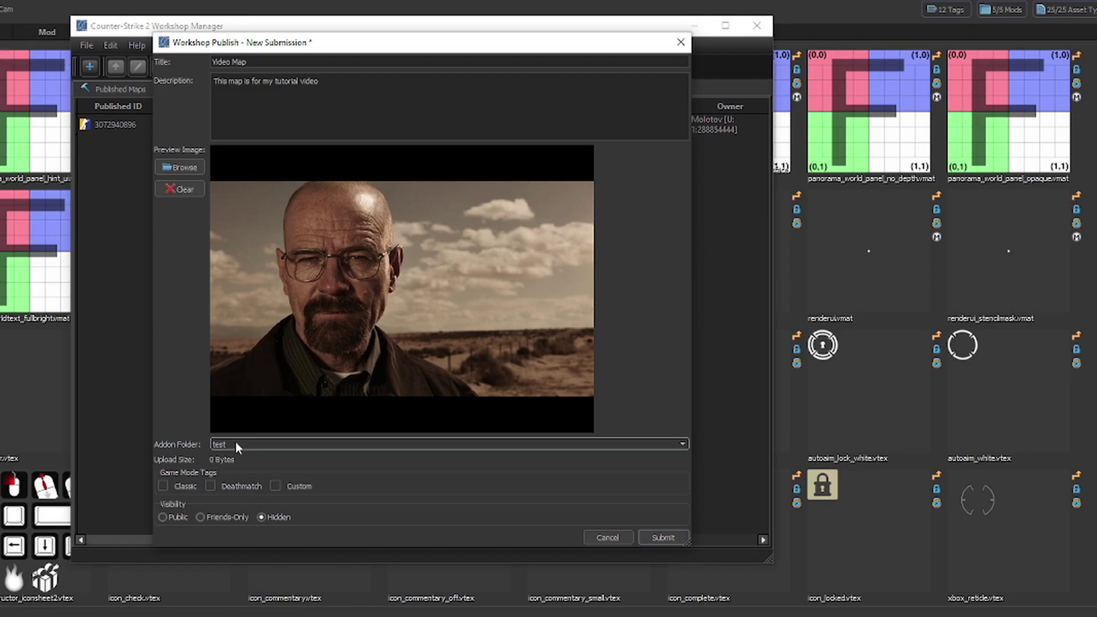
pyautogui.click(178, 487)
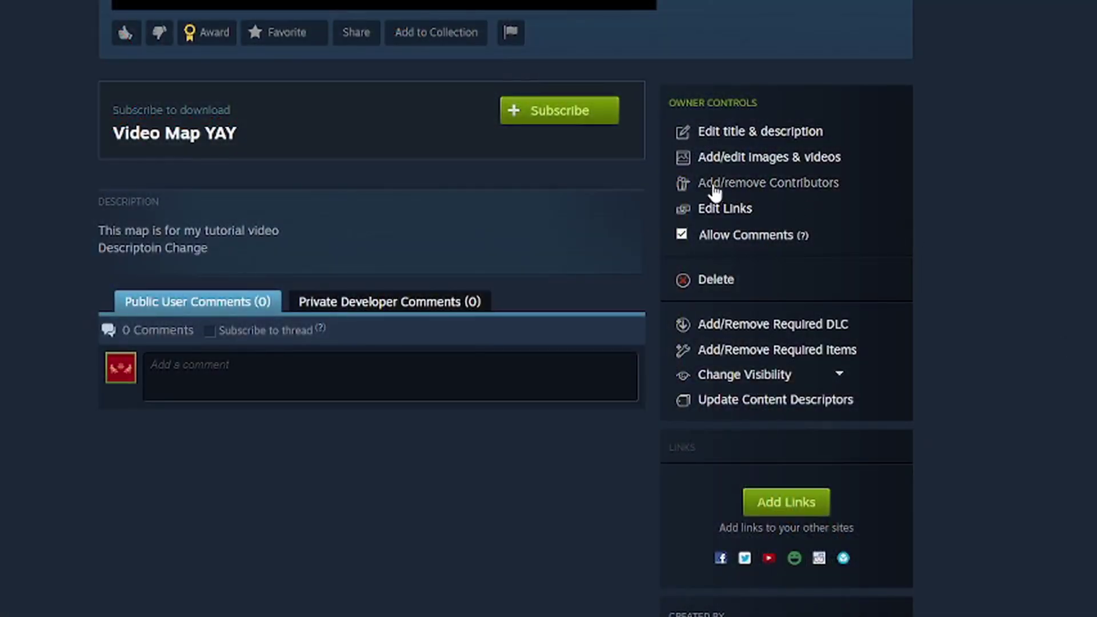
# Browse the friends available as contributors for the Video Map YAY item without adding anyone.
pyautogui.click(771, 183)
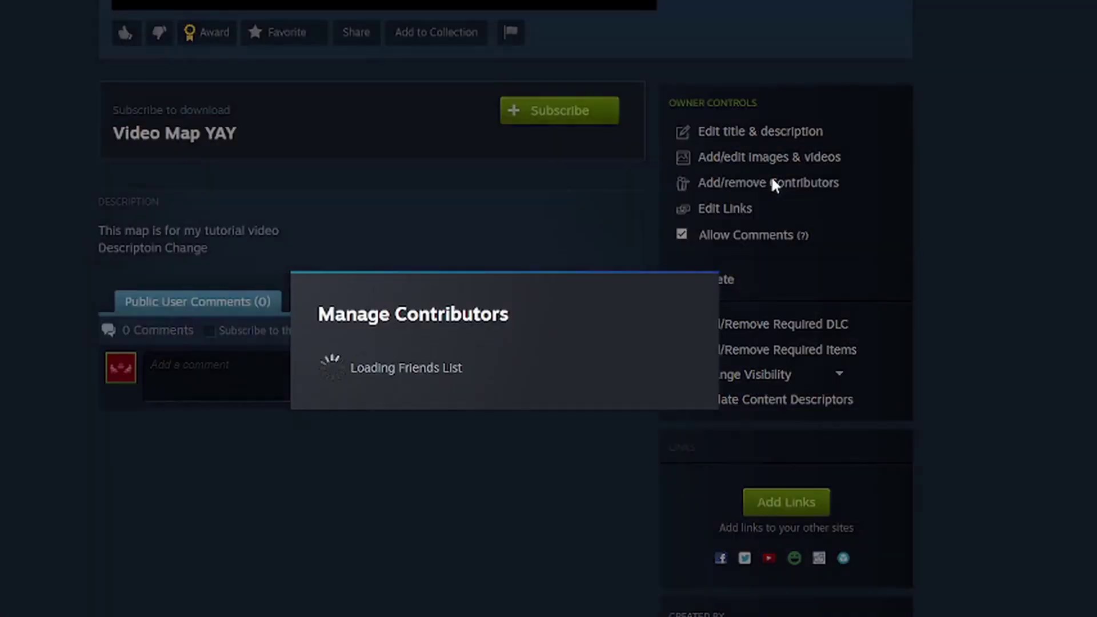
pyautogui.scroll(-5, 576, 235)
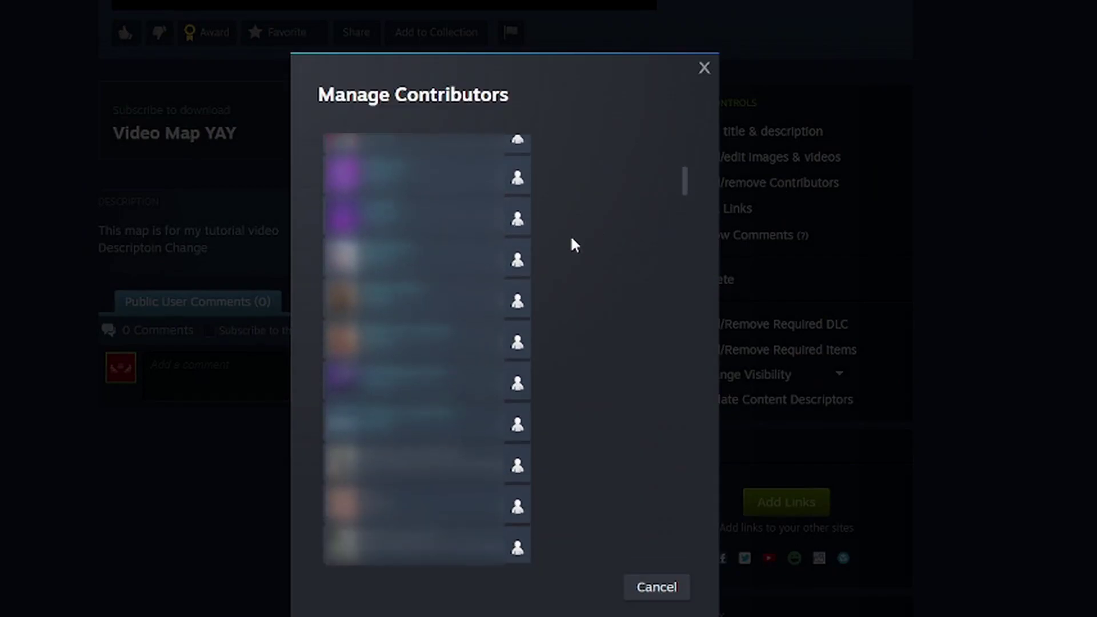
pyautogui.scroll(-5, 572, 239)
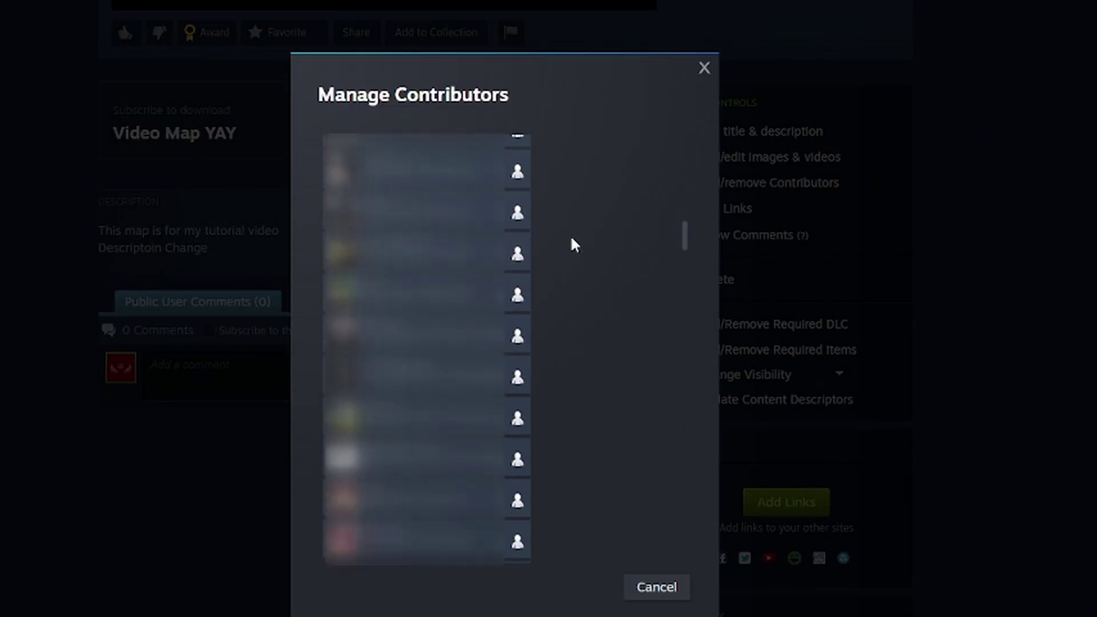
pyautogui.click(678, 588)
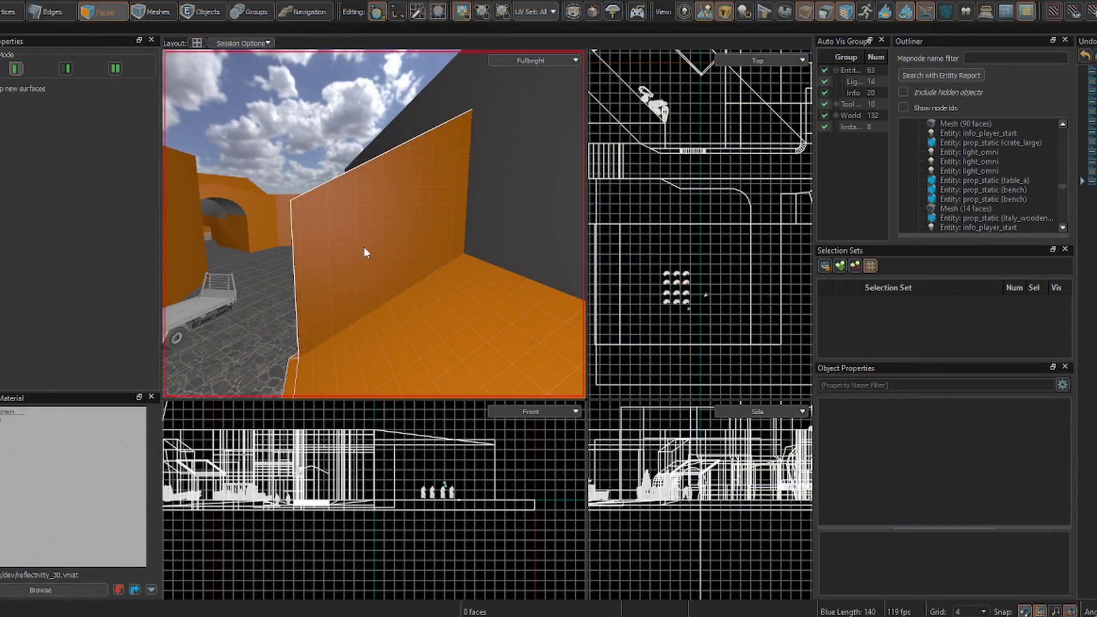
pyautogui.click(370, 257)
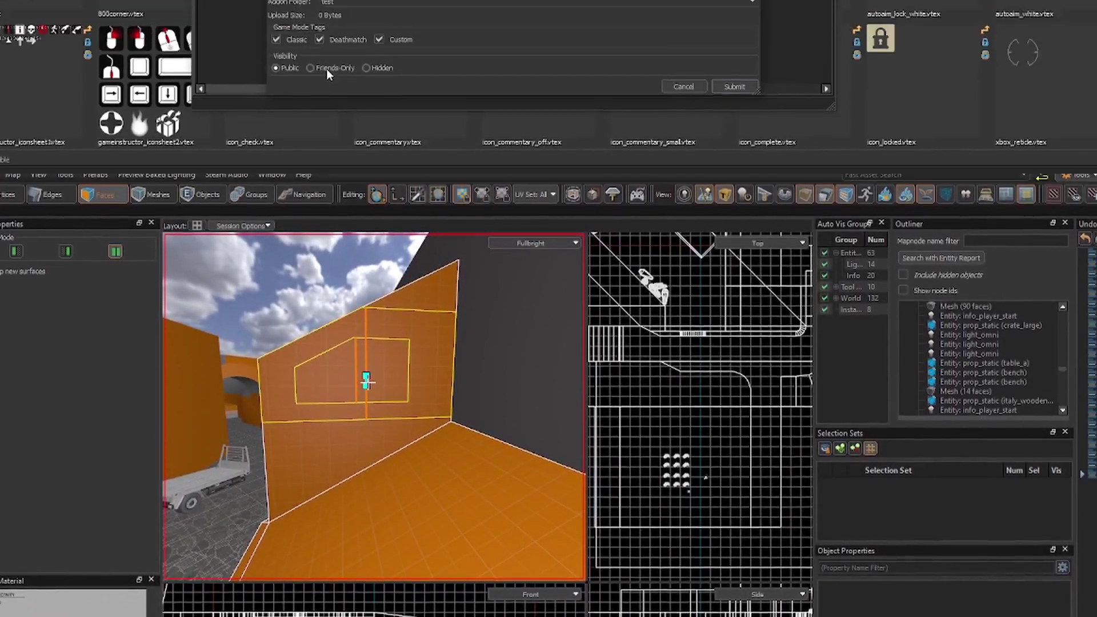
# Set the new submission's visibility to Hidden and submit it to the Workshop.
pyautogui.click(367, 68)
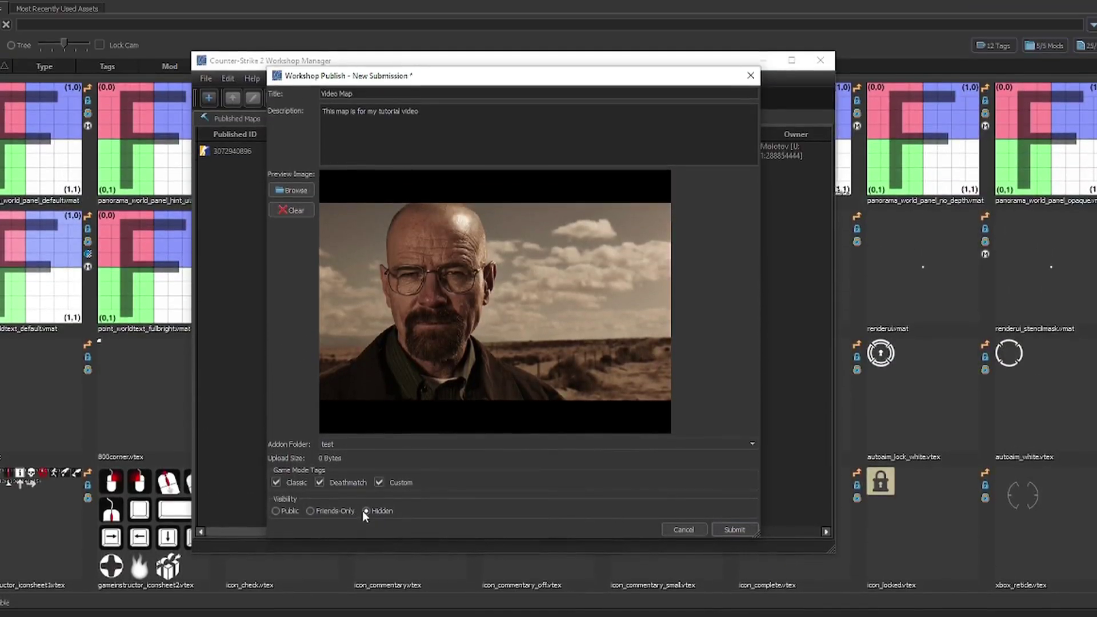
pyautogui.click(734, 531)
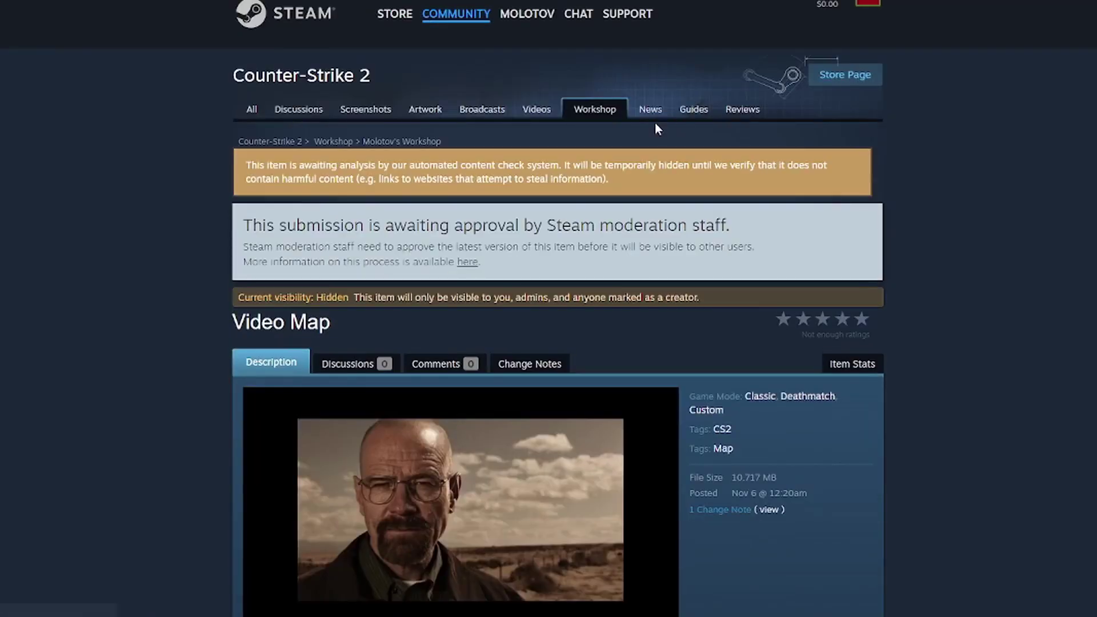
# Examine the Video Map Workshop page for its approval notices, visibility, details, description and owner controls.
pyautogui.scroll(-3, 642, 126)
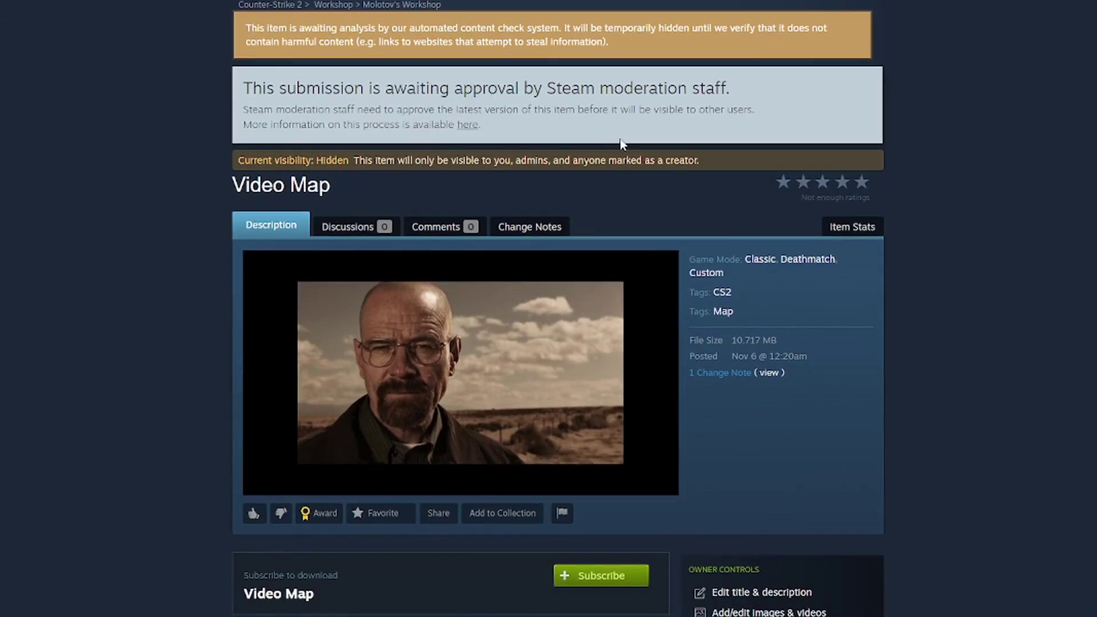
pyautogui.scroll(-1, 617, 141)
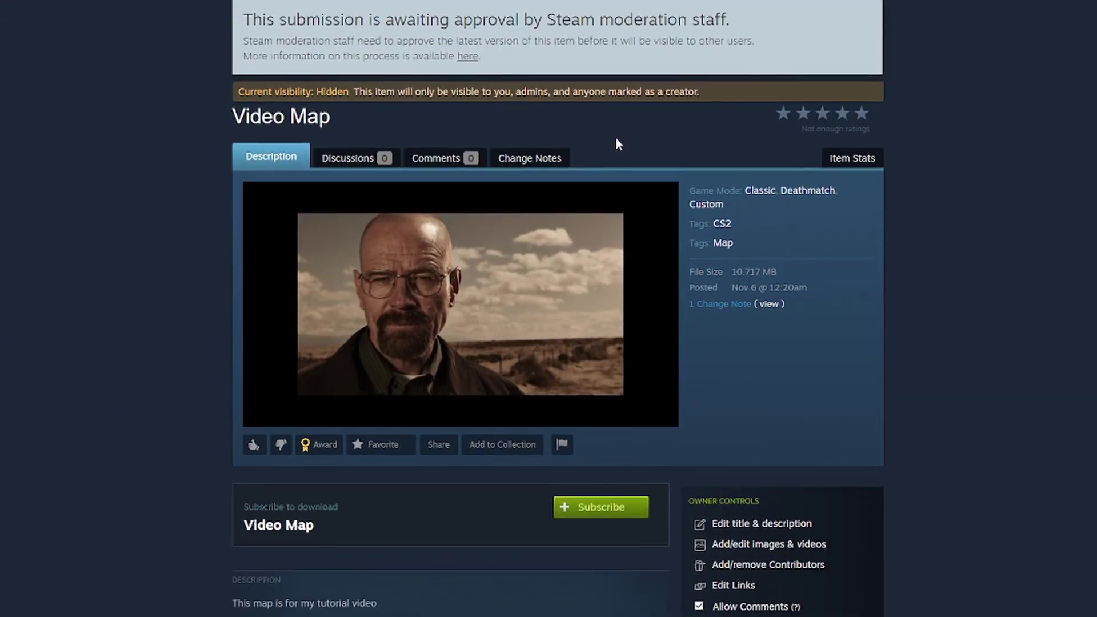
pyautogui.scroll(2, 598, 127)
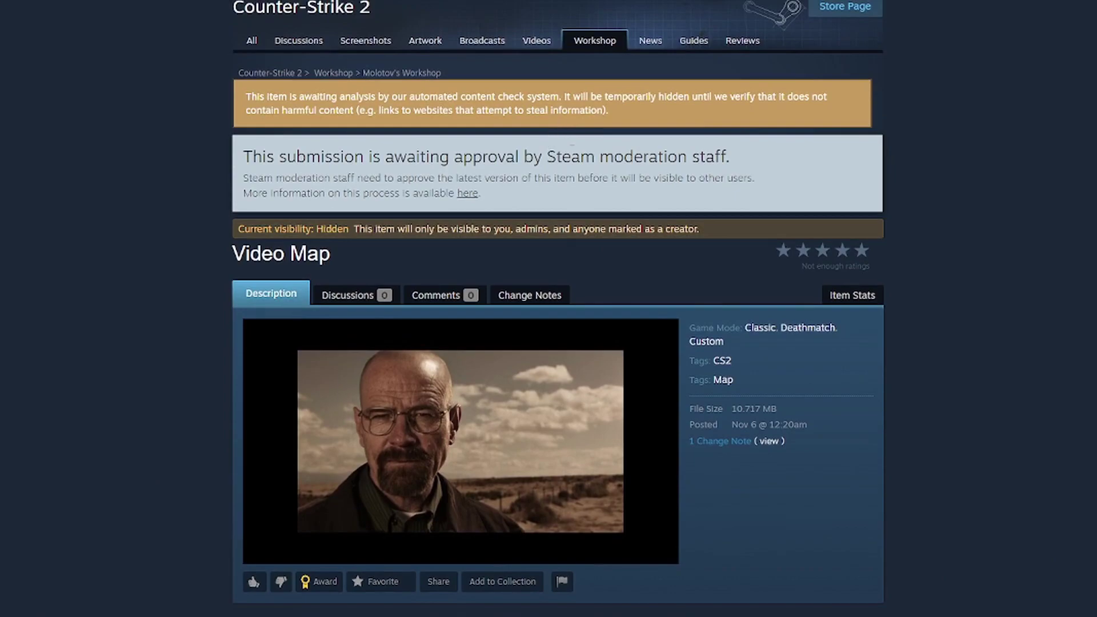
pyautogui.moveTo(546, 154); pyautogui.dragTo(655, 154)
pyautogui.click(655, 154)
pyautogui.scroll(-3, 655, 154)
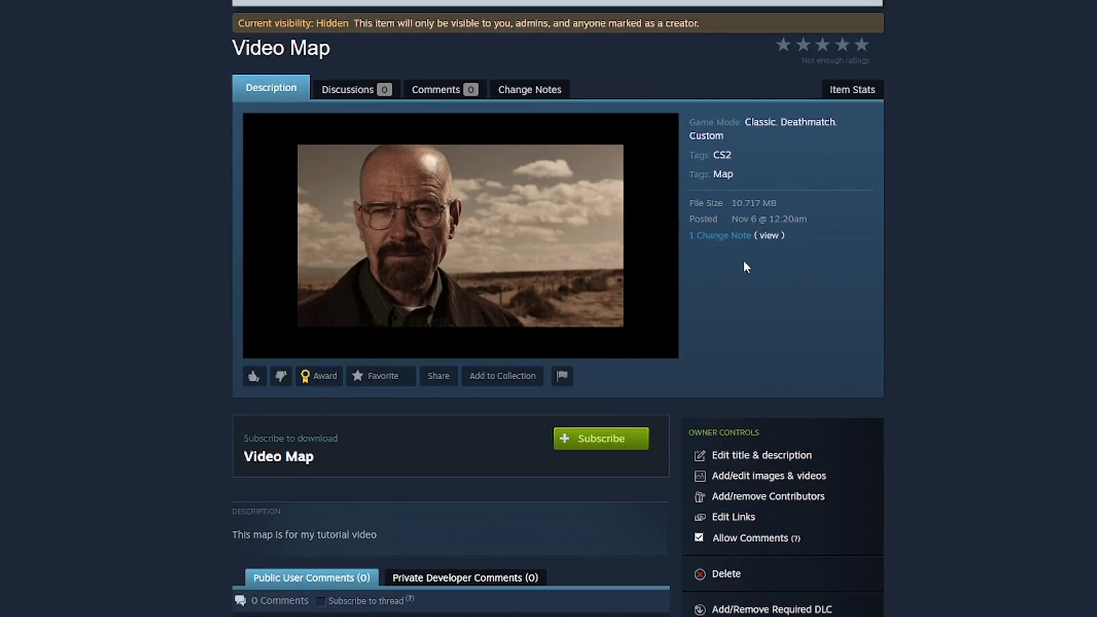
pyautogui.scroll(-3, 553, 343)
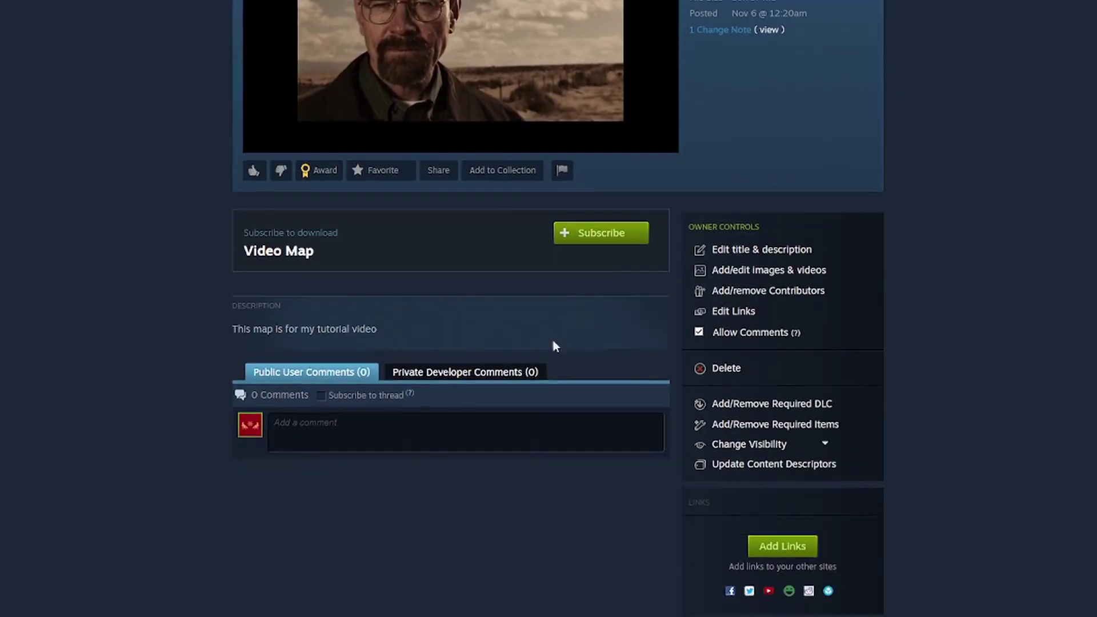
pyautogui.scroll(4, 650, 491)
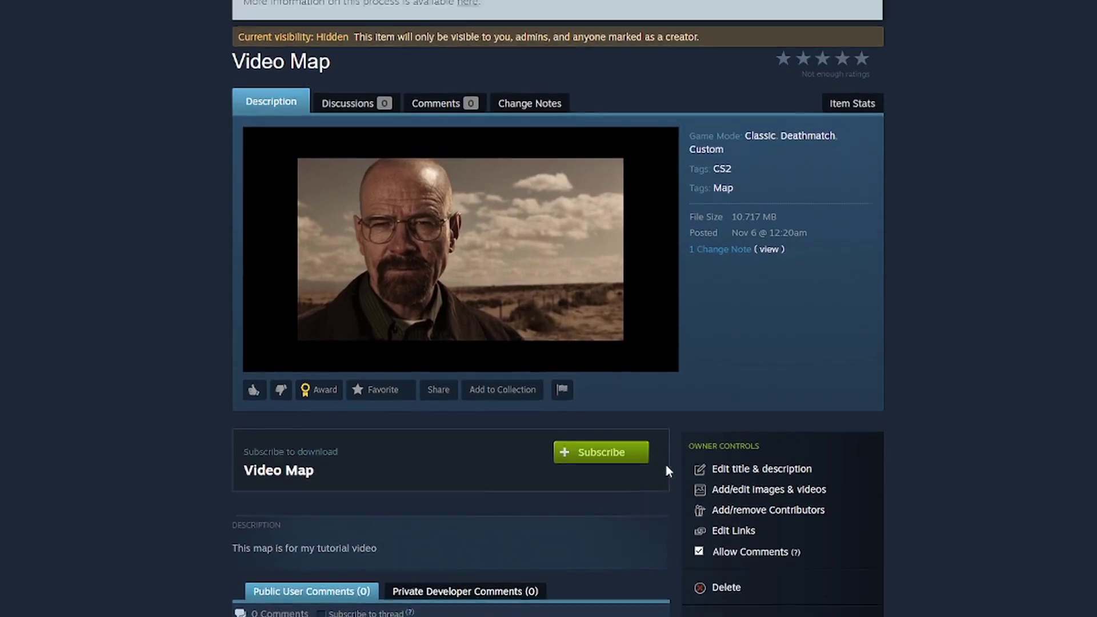
pyautogui.scroll(-2, 690, 451)
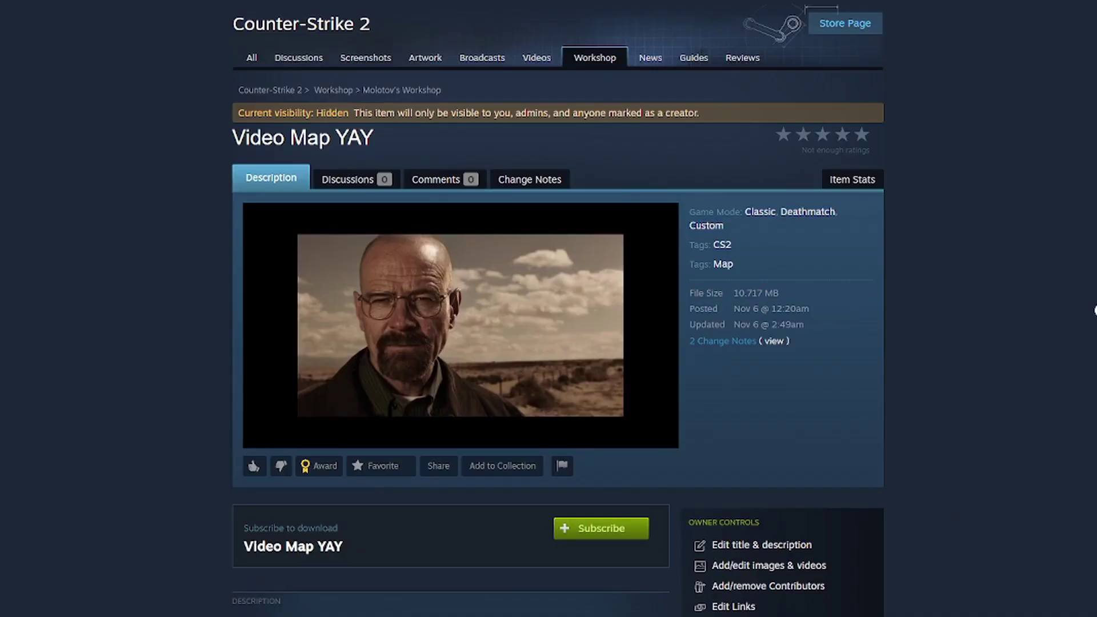
# Review the description, comments section and owner controls on the Video Map YAY page.
pyautogui.scroll(-4, 559, 309)
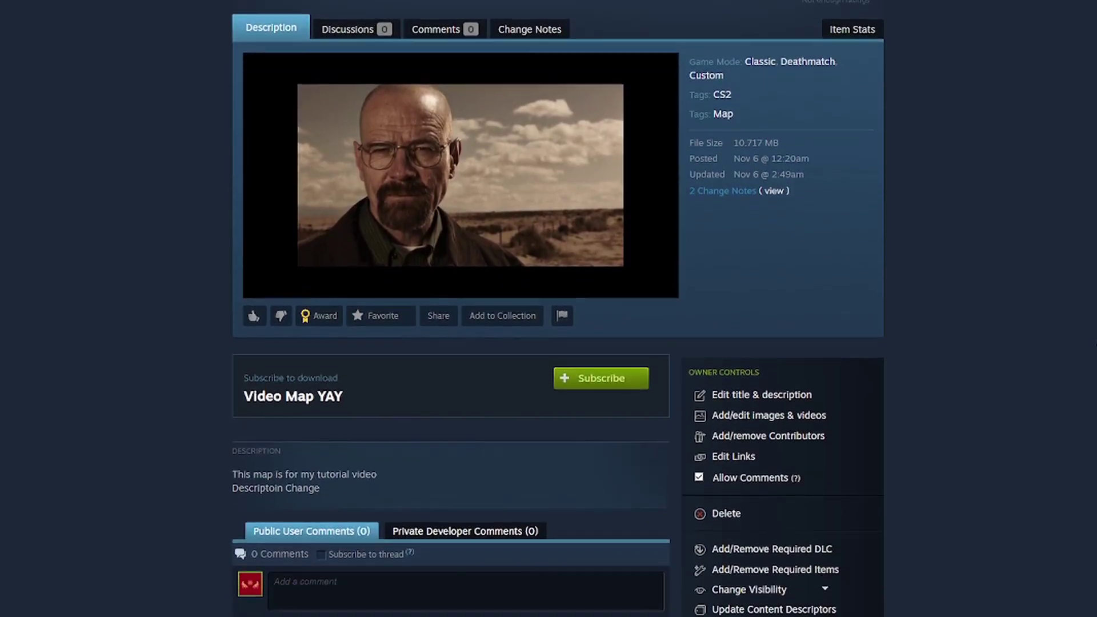
pyautogui.scroll(-3, 558, 309)
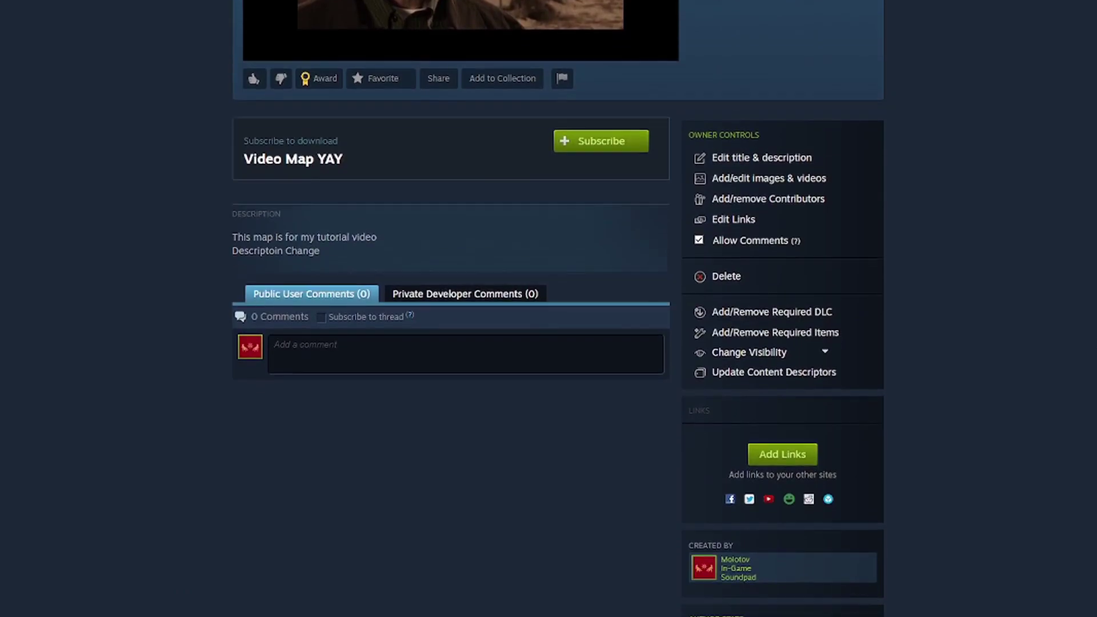
pyautogui.scroll(2, 1095, 339)
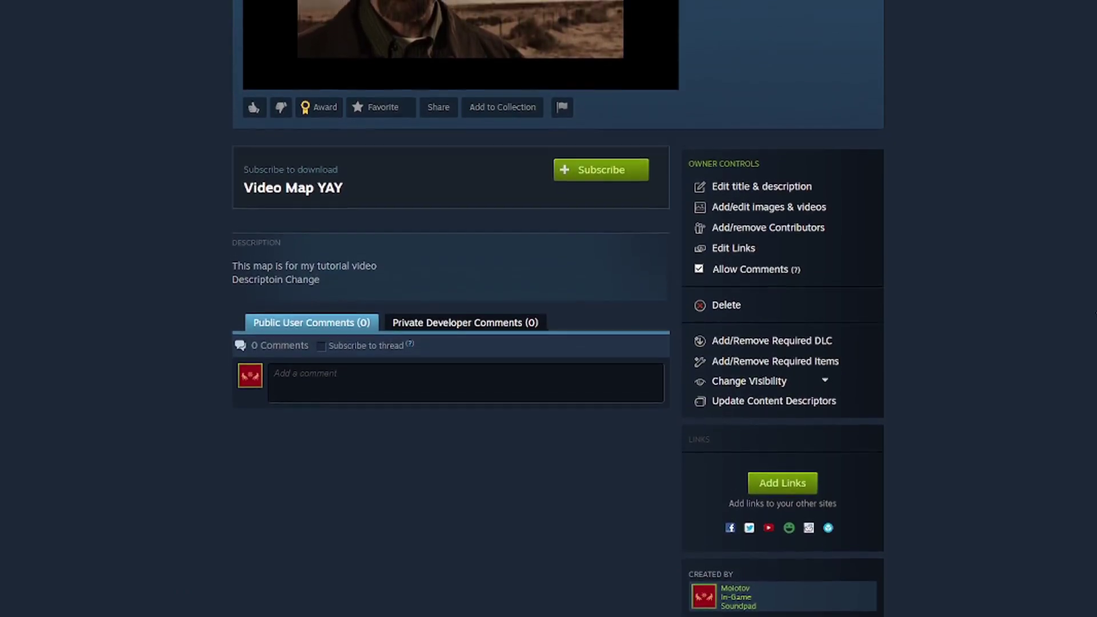
# Switch to the Hammer editor and build the test_1 map using the Full Compile preset.
pyautogui.scroll(4, 1095, 311)
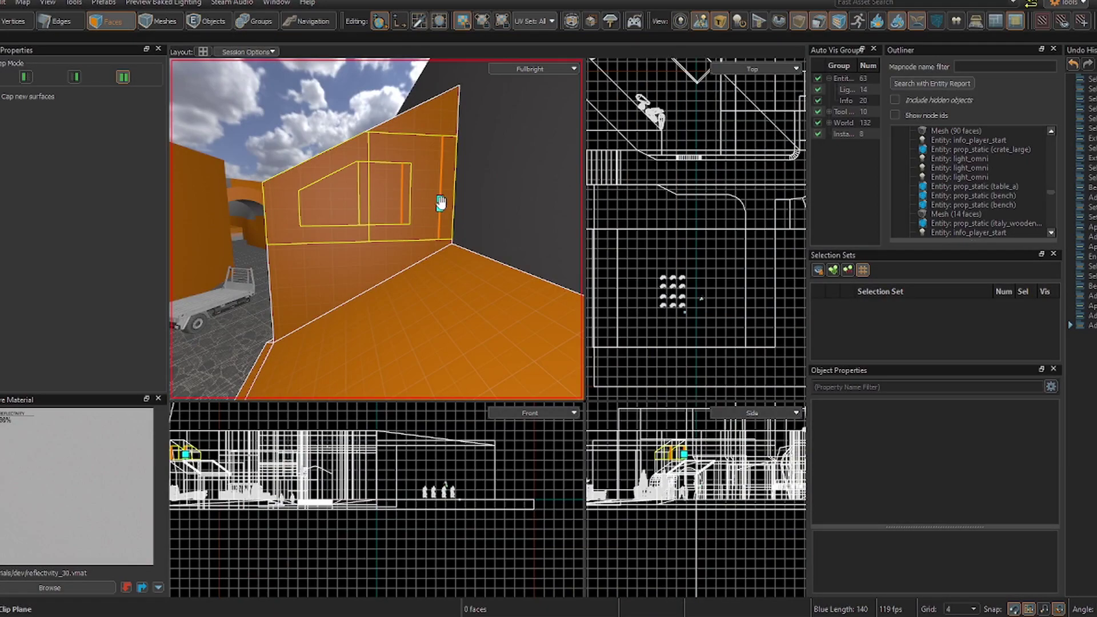
pyautogui.press('Escape')
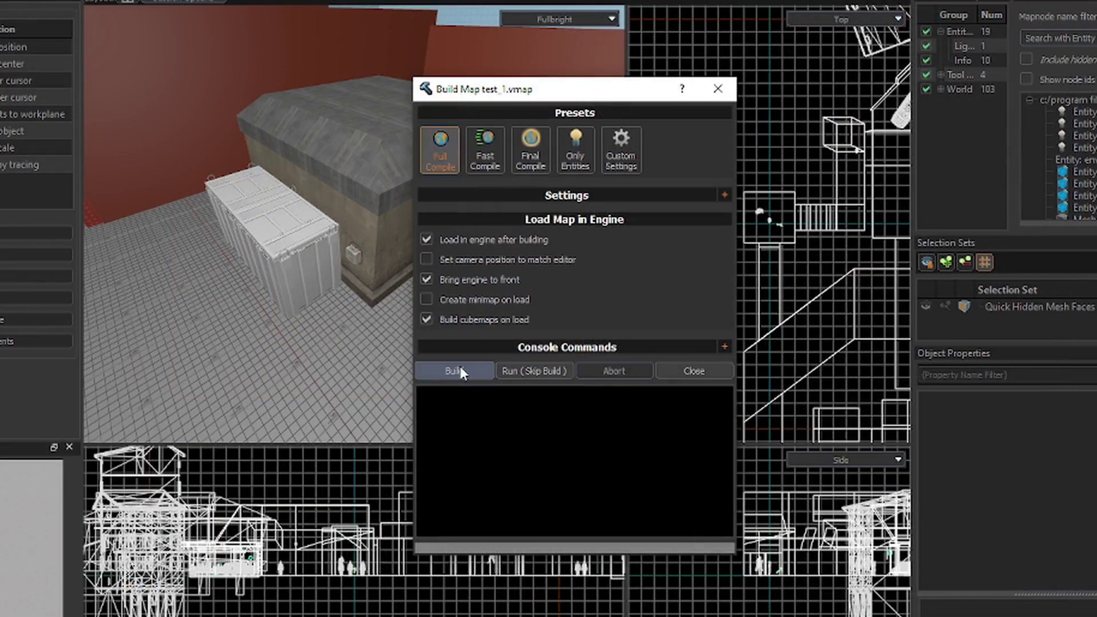
pyautogui.click(461, 371)
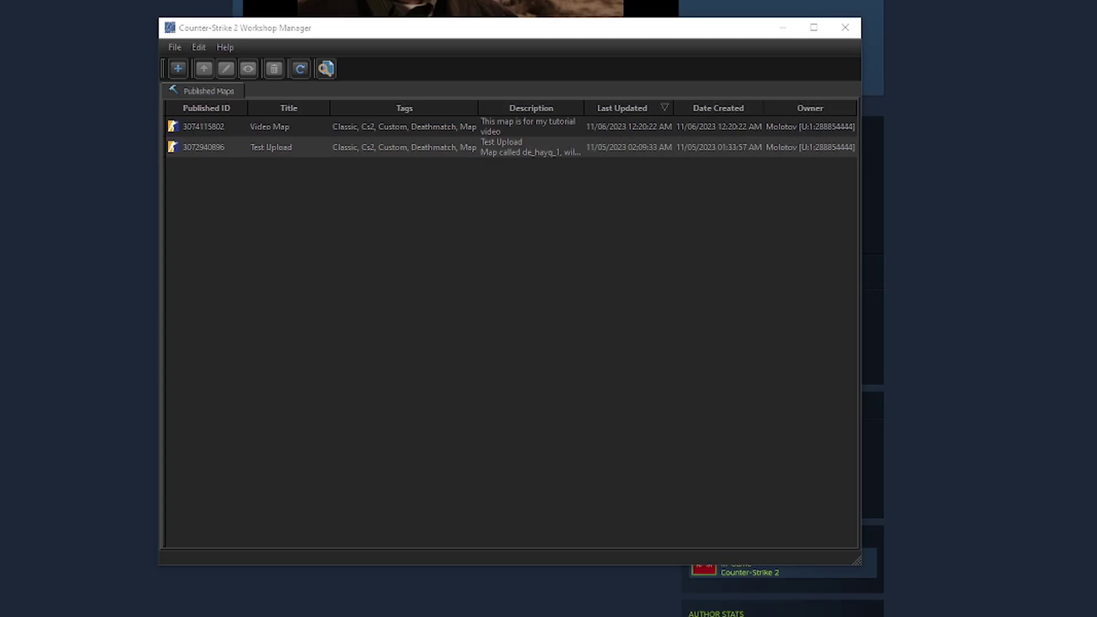
# Re-upload the Video Map submission from the test addon folder with the change log "Did nothing".
pyautogui.click(220, 155)
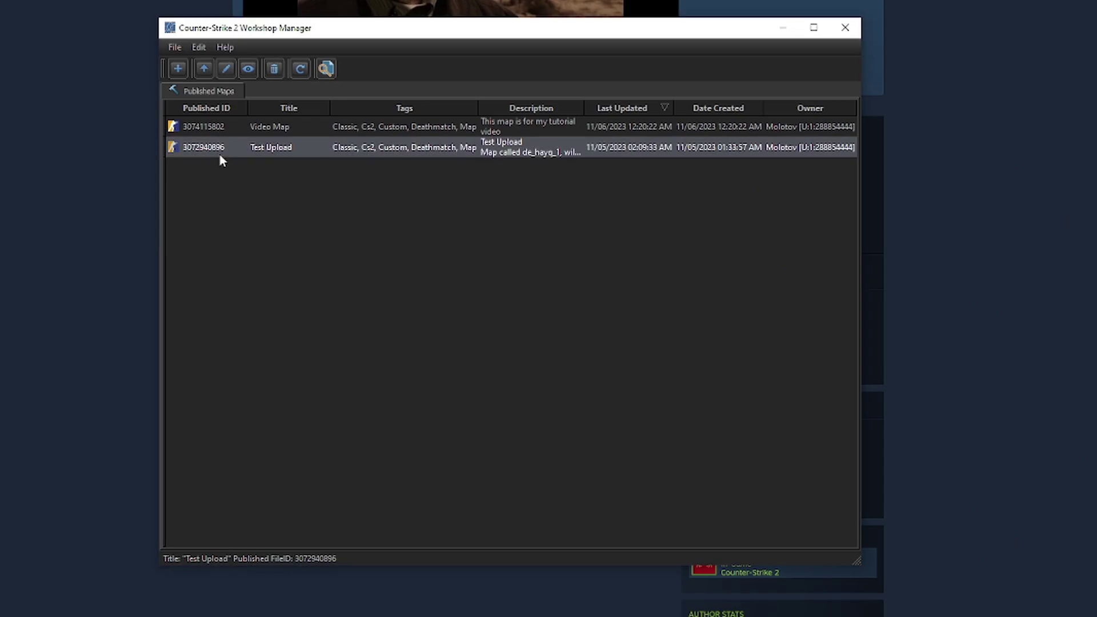
pyautogui.click(255, 122)
pyautogui.click(204, 69)
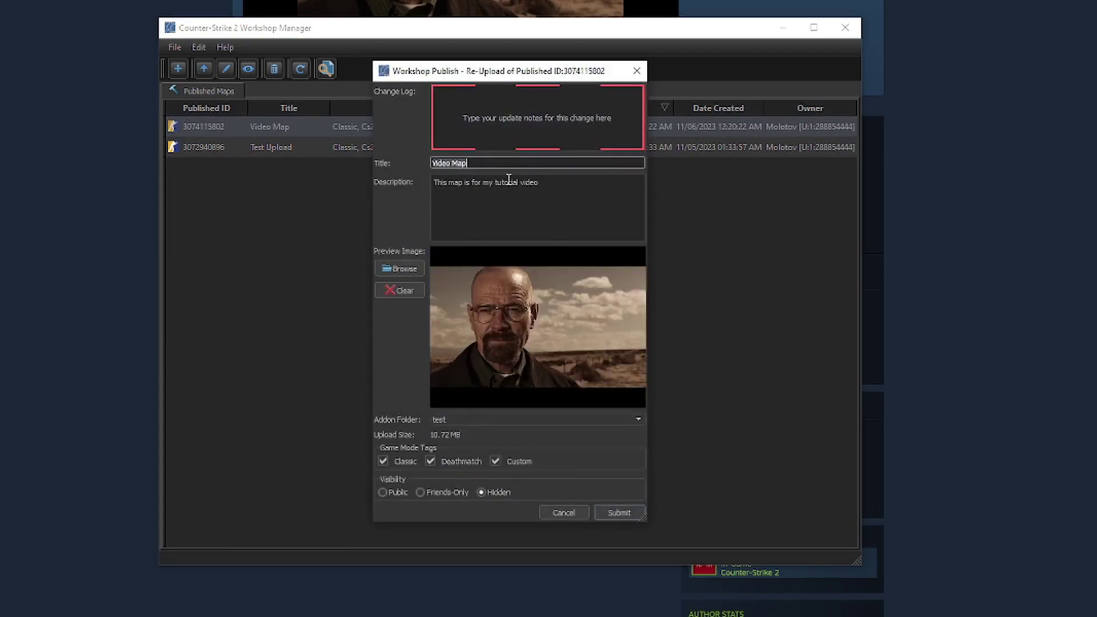
pyautogui.click(458, 417)
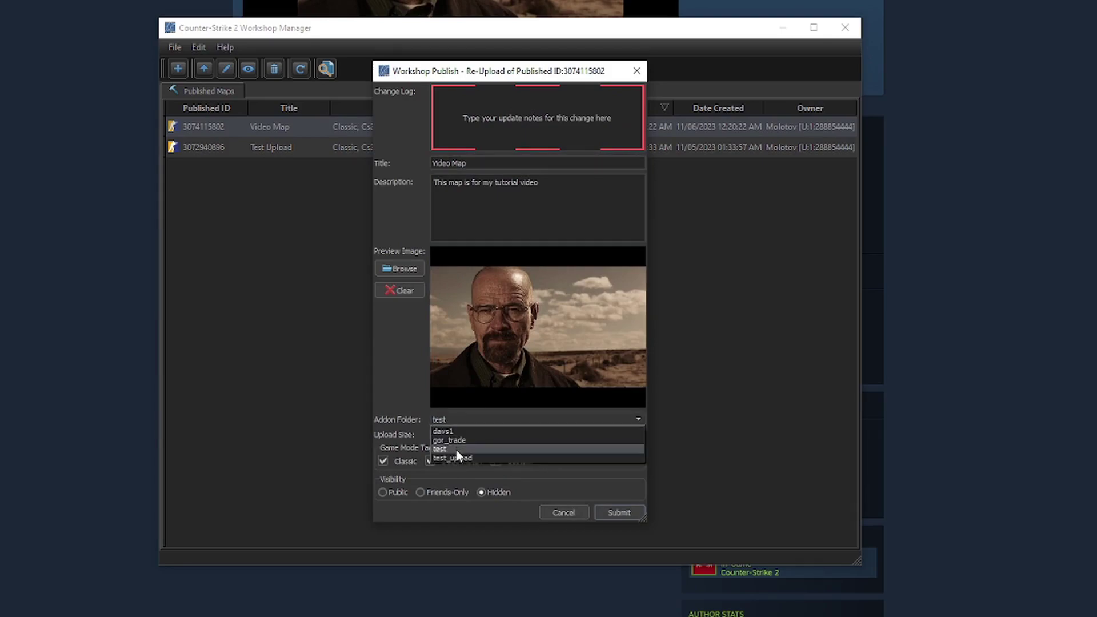
pyautogui.click(441, 331)
pyautogui.click(468, 122)
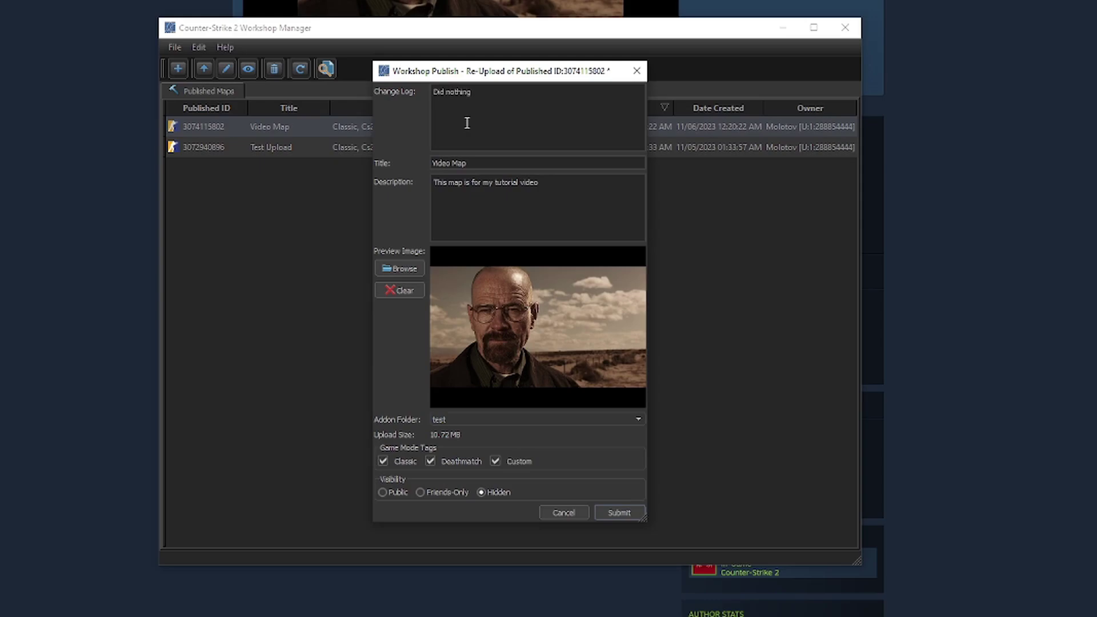
pyautogui.click(604, 513)
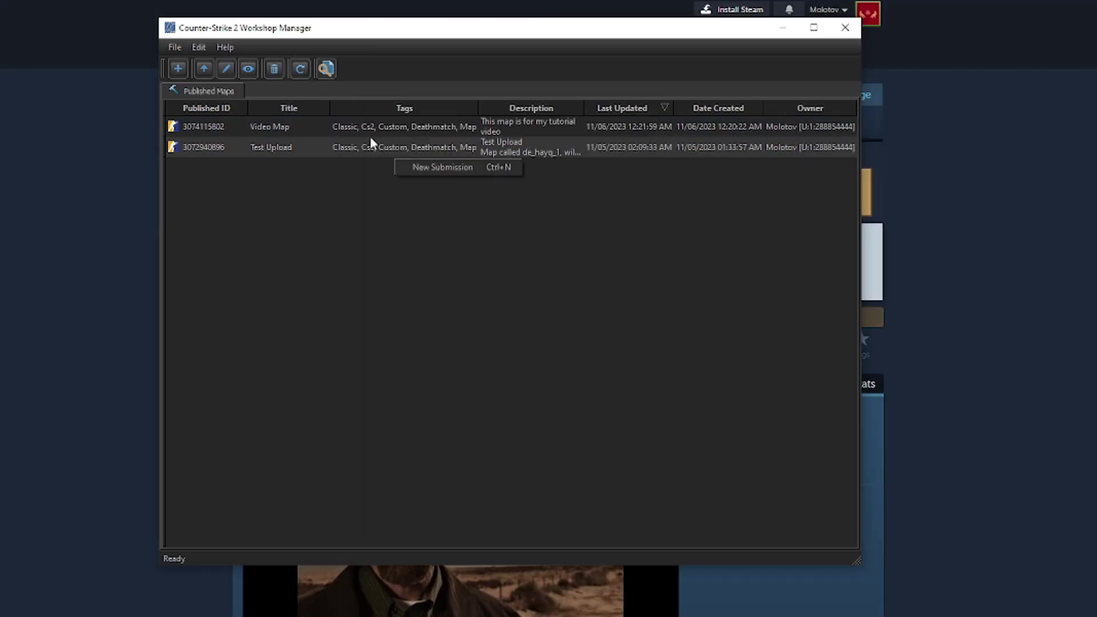
# Edit the Video Map submission's info, adding the description line "Descriptoin Change" and setting the title to "Video Map YAY".
pyautogui.click(225, 67)
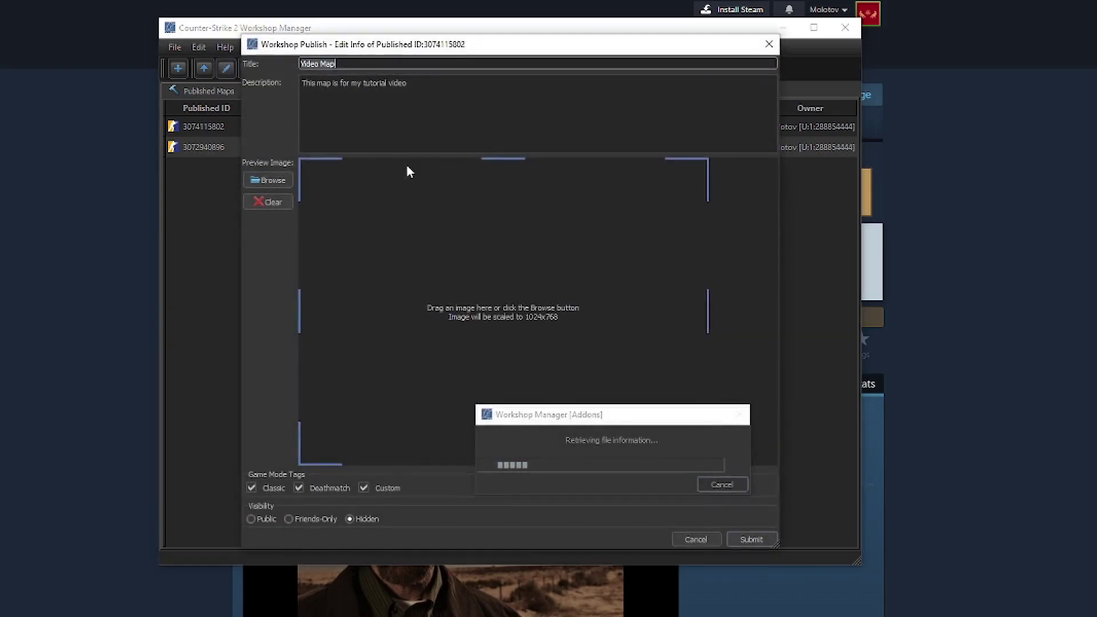
pyautogui.click(417, 91)
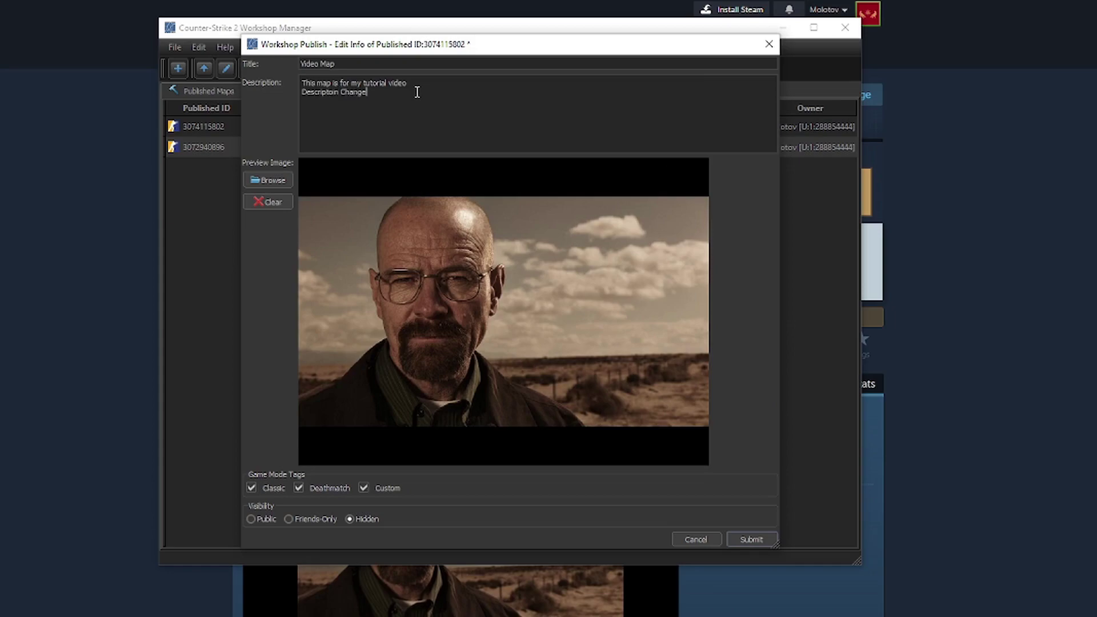
pyautogui.click(404, 68)
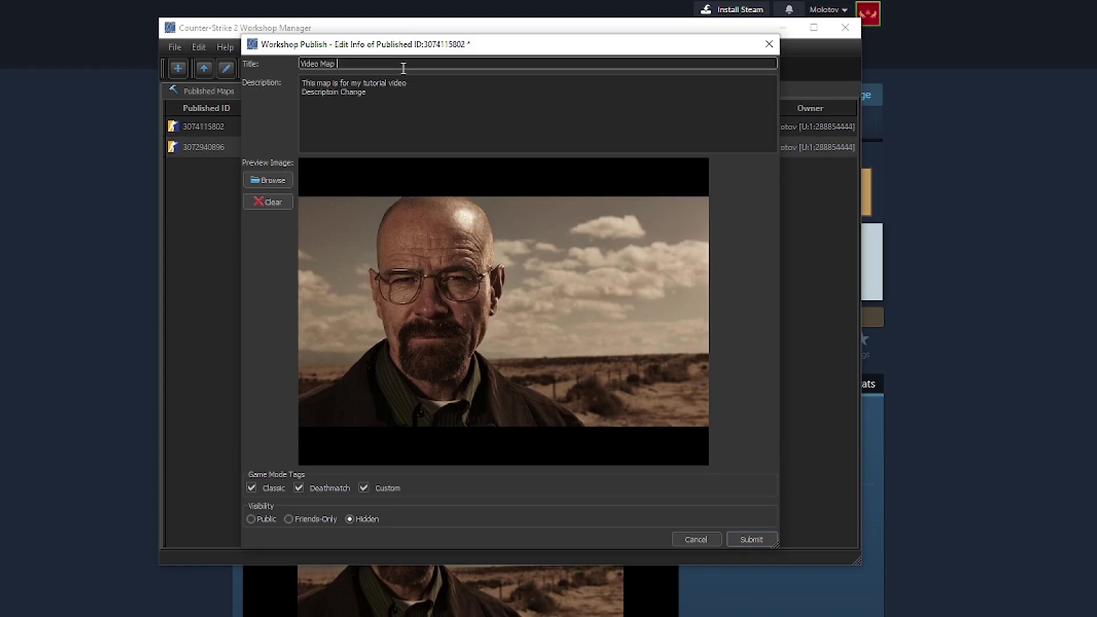
pyautogui.write('YAYA')
pyautogui.press('BackSpace')
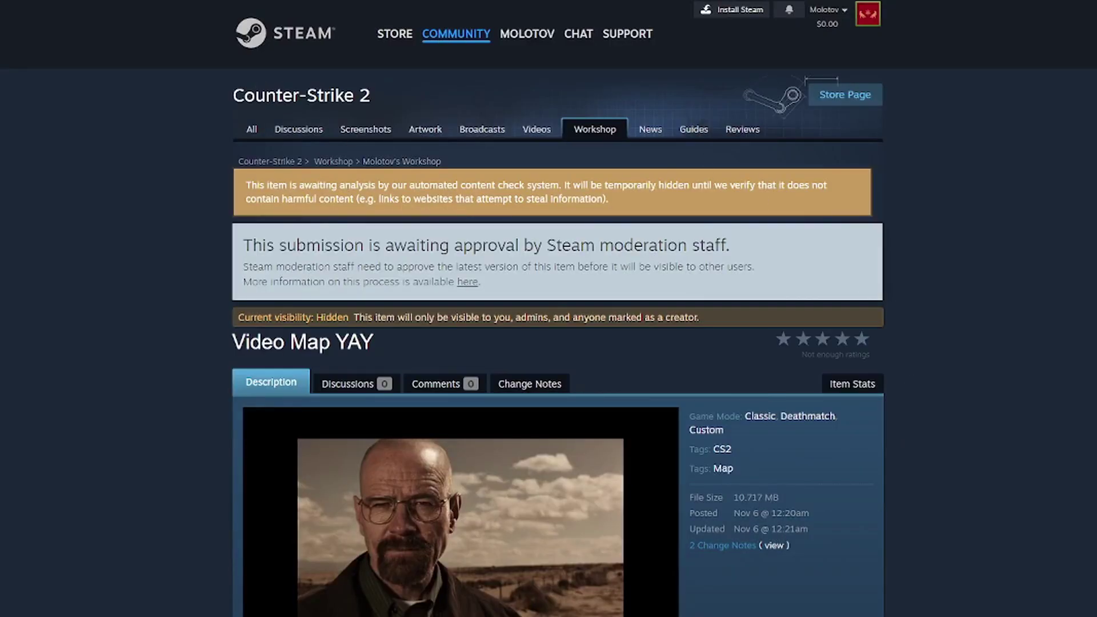
# Return to the Workshop Manager and try to delete the Video Map YAY submission.
pyautogui.click(994, 574)
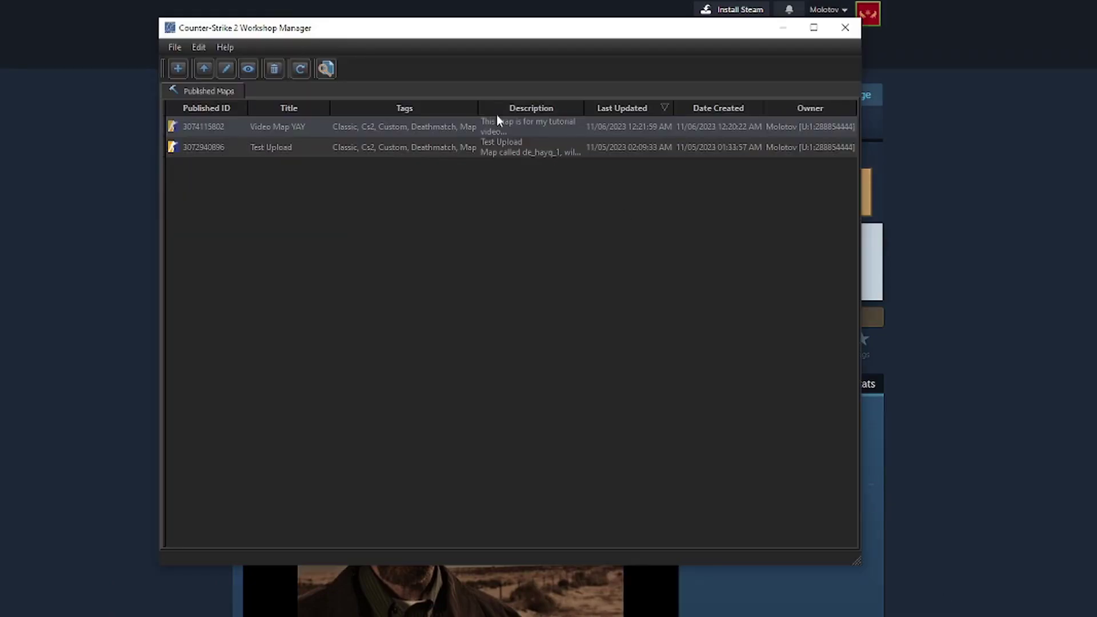
pyautogui.click(275, 69)
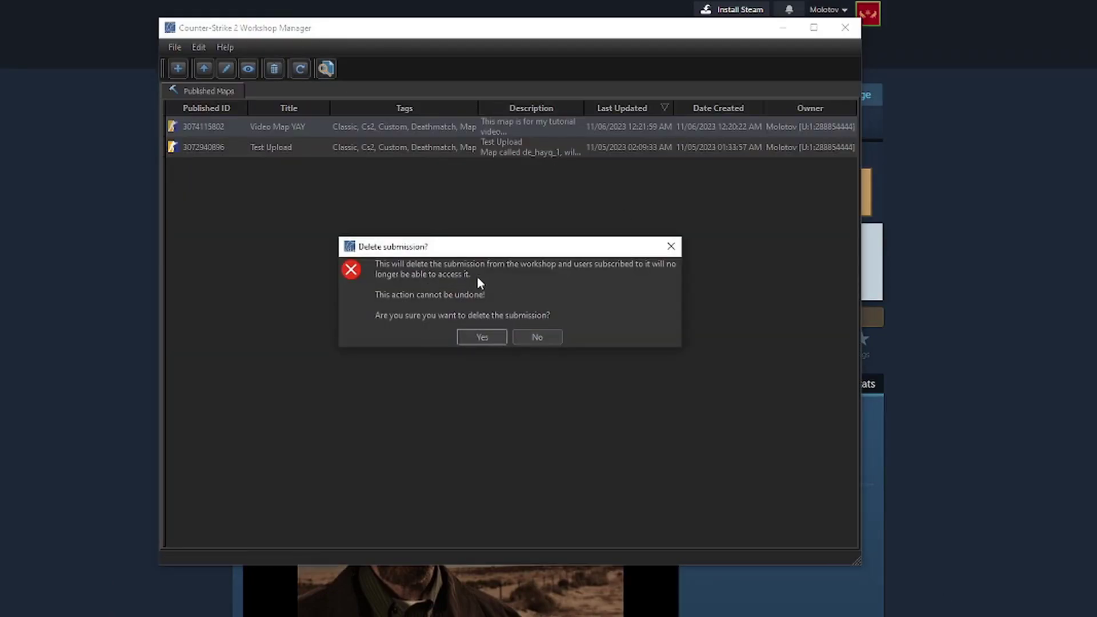
pyautogui.click(482, 338)
# Refresh the published maps list and open the Asset Browser from the Workshop Manager.
pyautogui.click(300, 70)
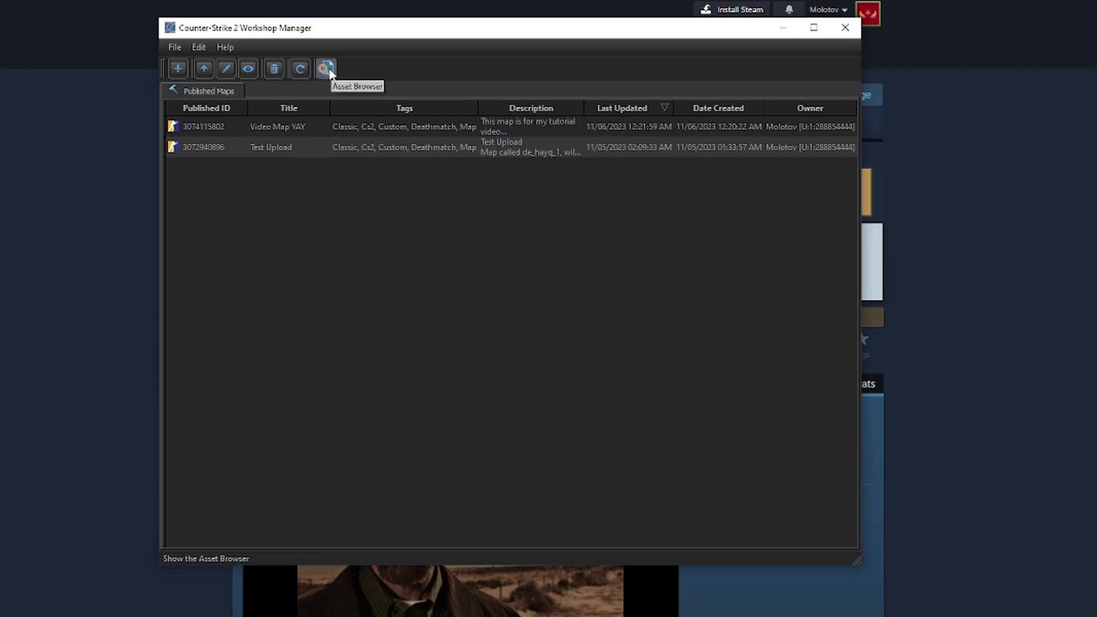
pyautogui.click(327, 69)
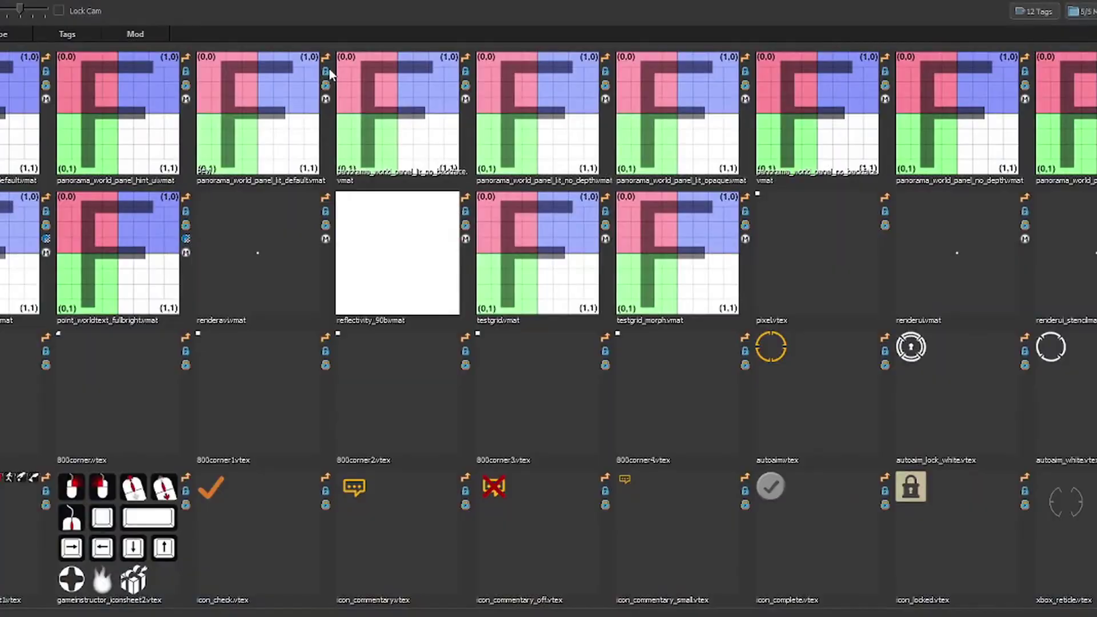